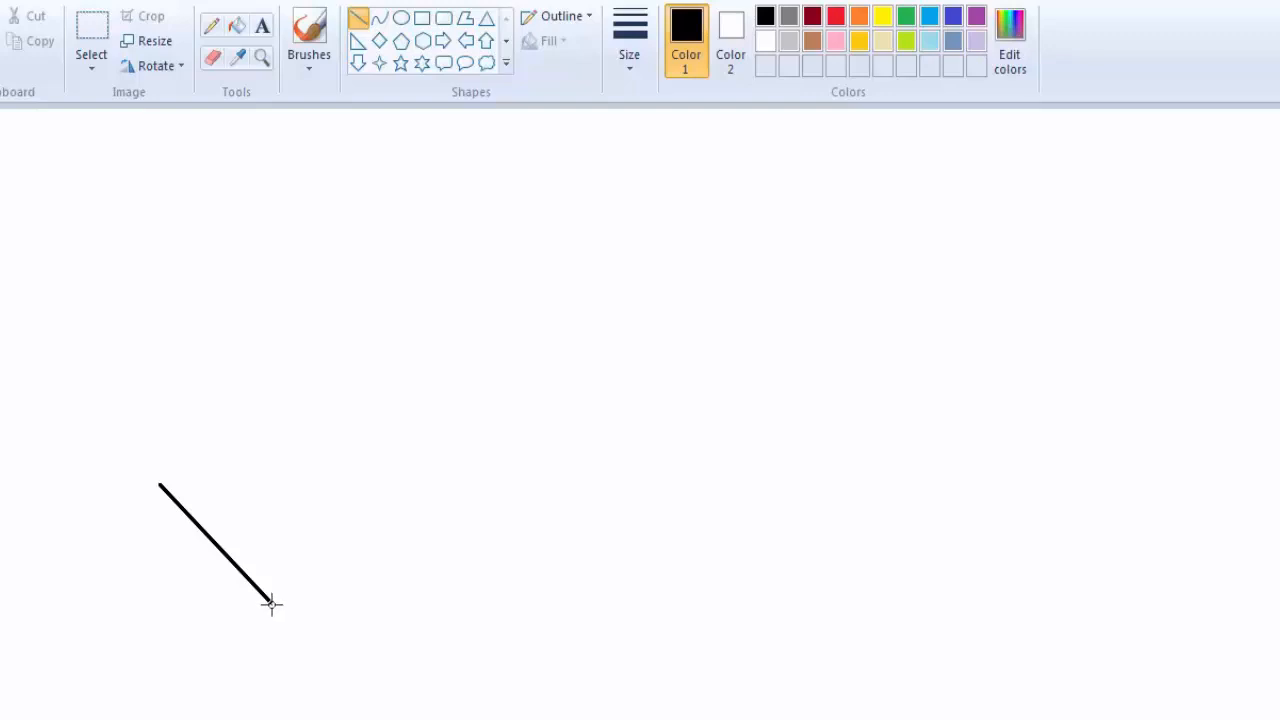
Step: Draw a boat hull from straight black lines with a sagging upper edge, adding a rail line at the stern and the bow
mouse_move(271, 603)
left_mouse_down()
mouse_move(670, 604)
mouse_move(815, 387)
left_mouse_up()
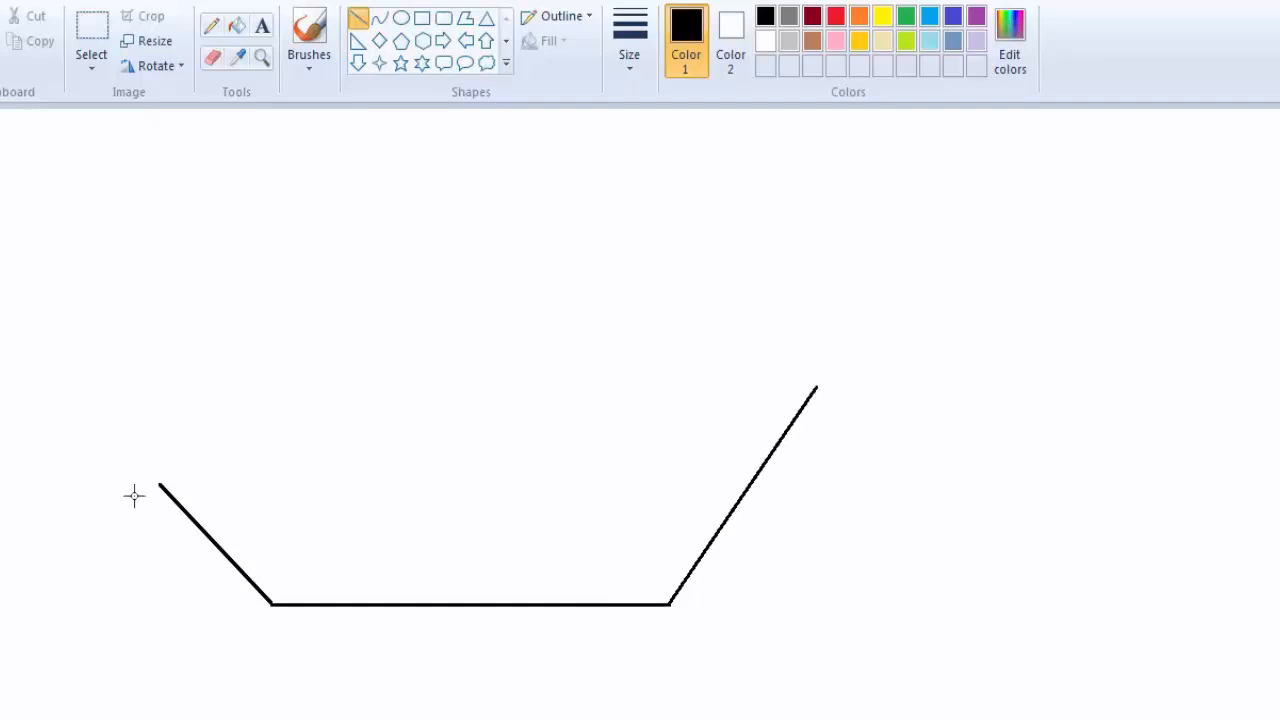
mouse_move(225, 489)
left_mouse_down()
mouse_move(311, 517)
mouse_move(486, 521)
mouse_move(640, 503)
mouse_move(746, 451)
mouse_move(838, 370)
left_mouse_up()
left_click(578, 507)
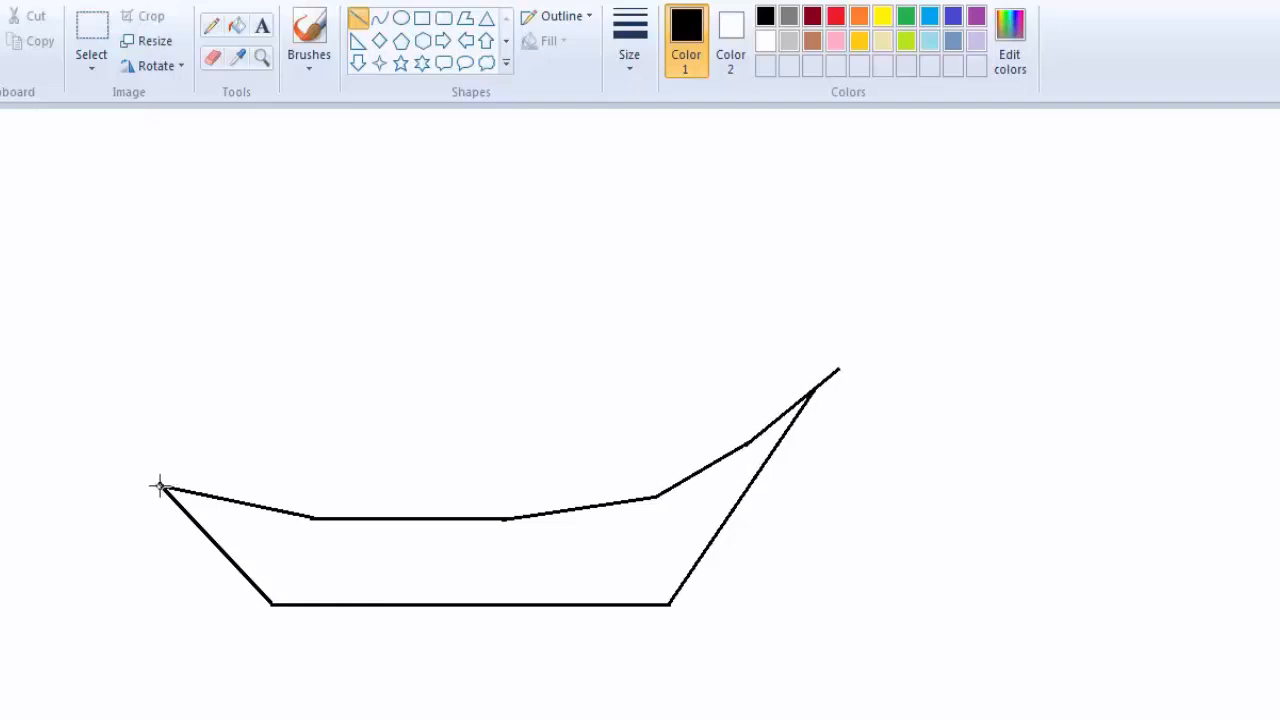
left_click_drag(160, 487, 340, 486)
left_click_drag(836, 371, 649, 452)
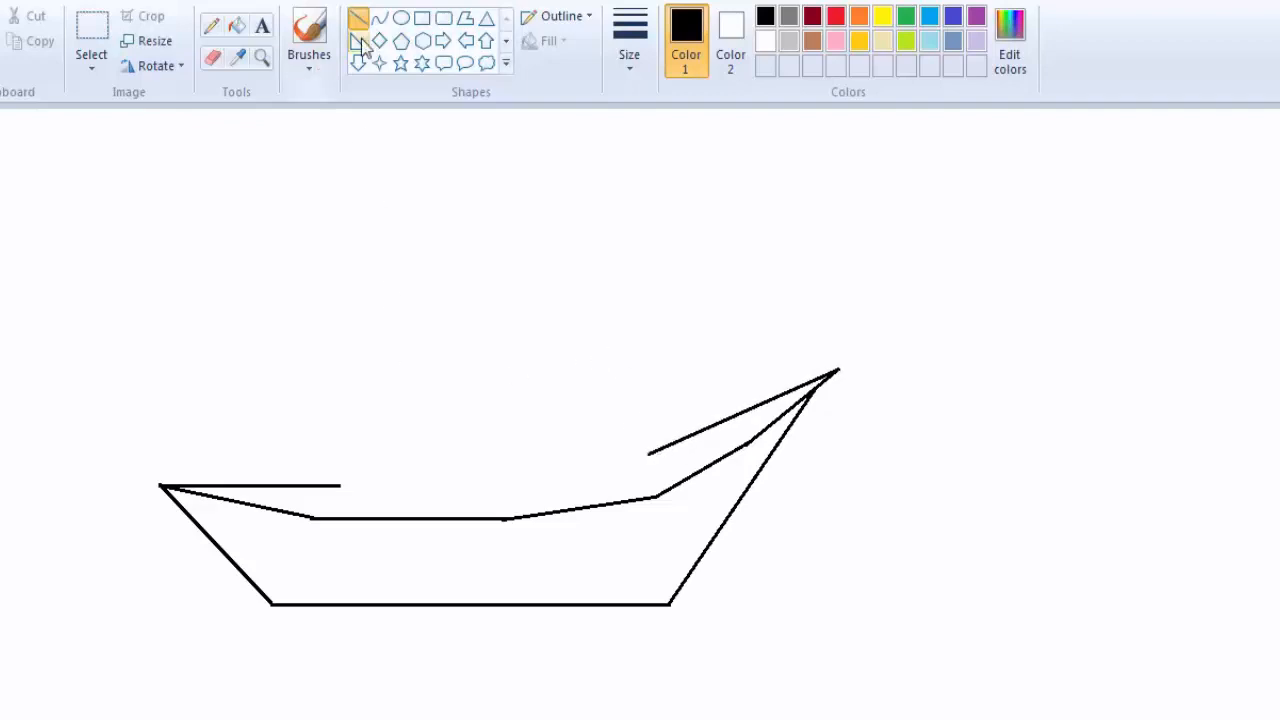
Step: Draw a freehand arch with a thicker pencil line, rising from the end of the horizontal rail to the hull's upper edge
left_click(400, 22)
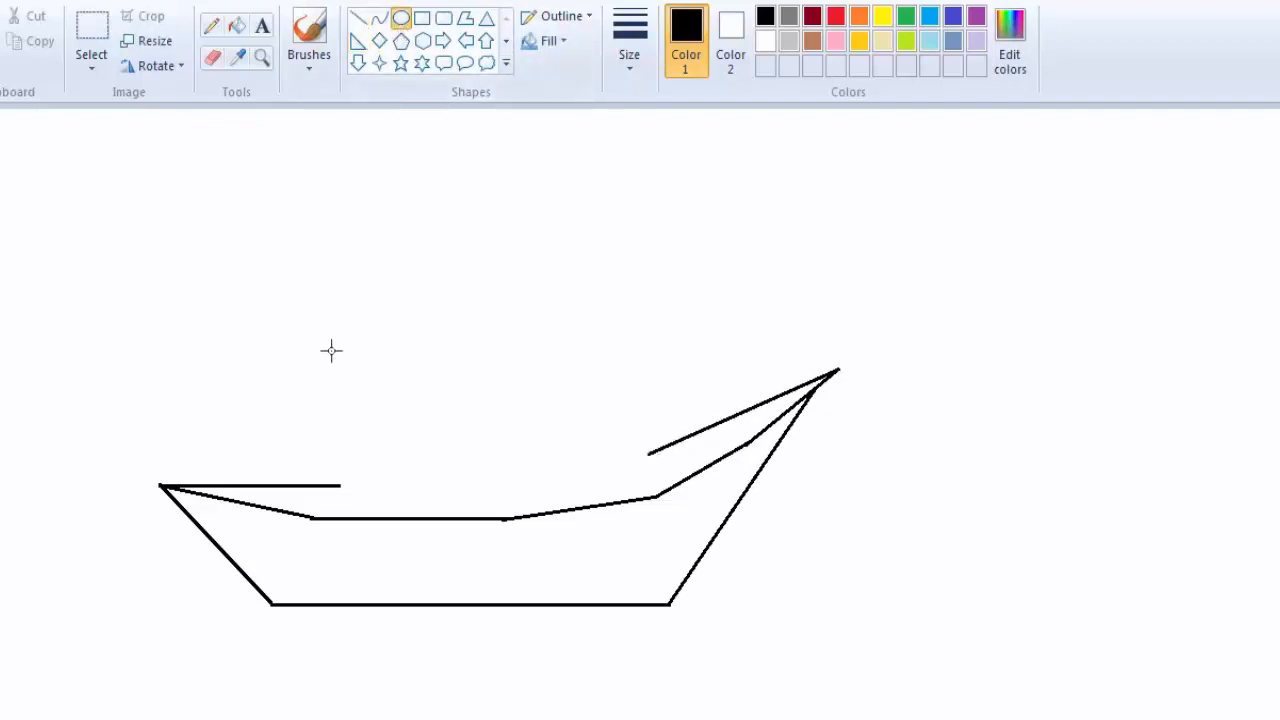
left_click(218, 30)
left_click_drag(340, 485, 341, 454)
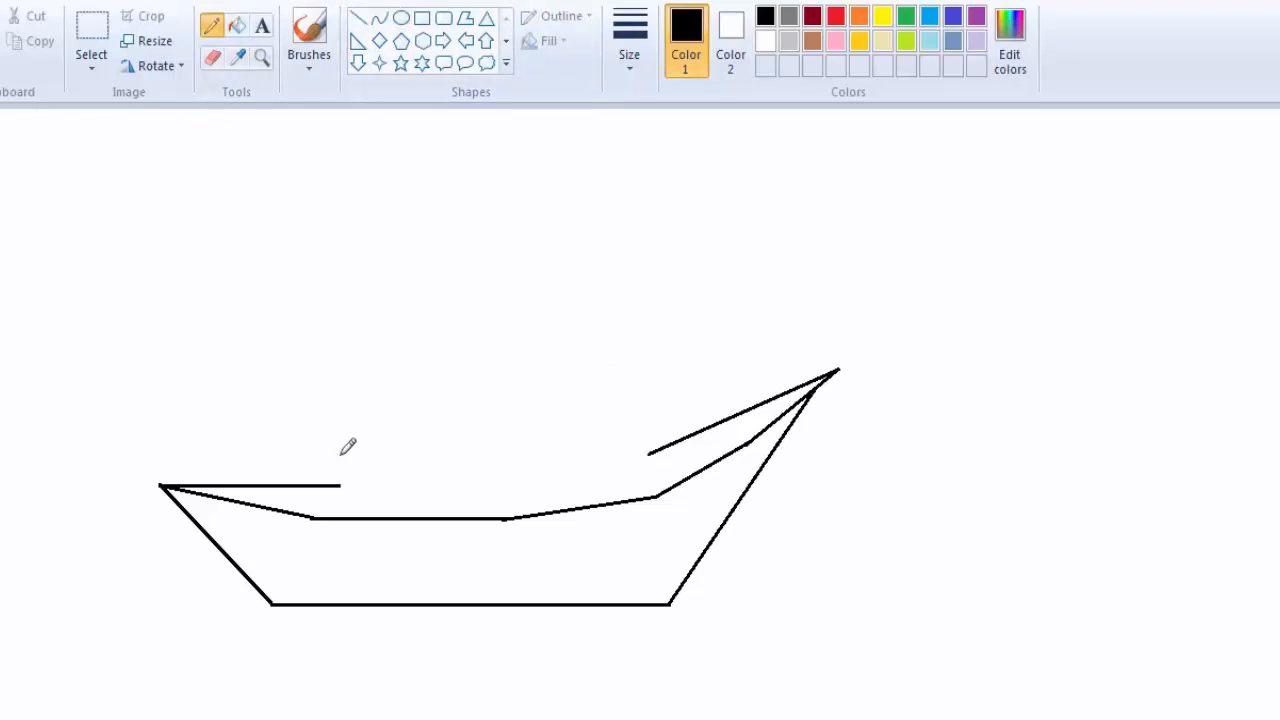
left_click(632, 62)
left_click(634, 152)
mouse_move(341, 483)
left_mouse_down()
mouse_move(361, 378)
mouse_move(422, 370)
mouse_move(451, 412)
mouse_move(451, 510)
left_mouse_up()
left_click(288, 289)
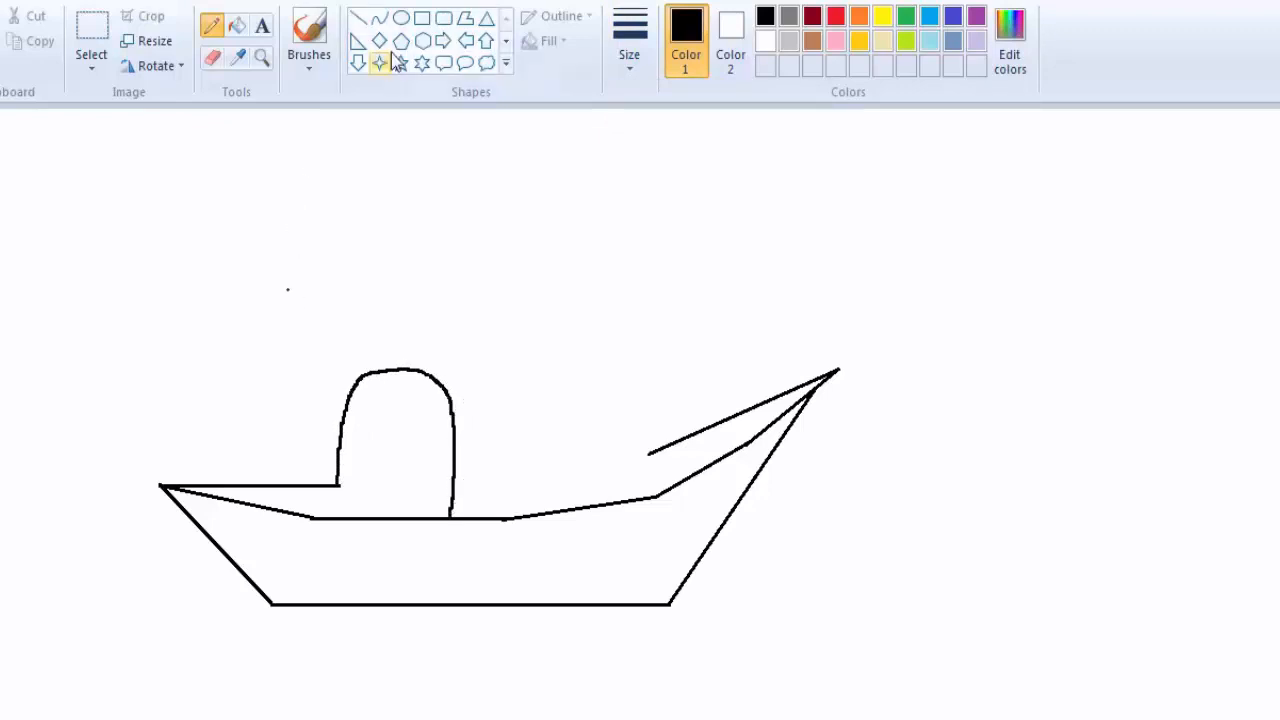
Step: Draw the cabin's sloping roof and far wall with straight lines, and close the arch with a horizontal base line
left_click(358, 18)
mouse_move(363, 372)
left_mouse_down()
mouse_move(670, 343)
mouse_move(683, 311)
mouse_move(637, 498)
left_mouse_up()
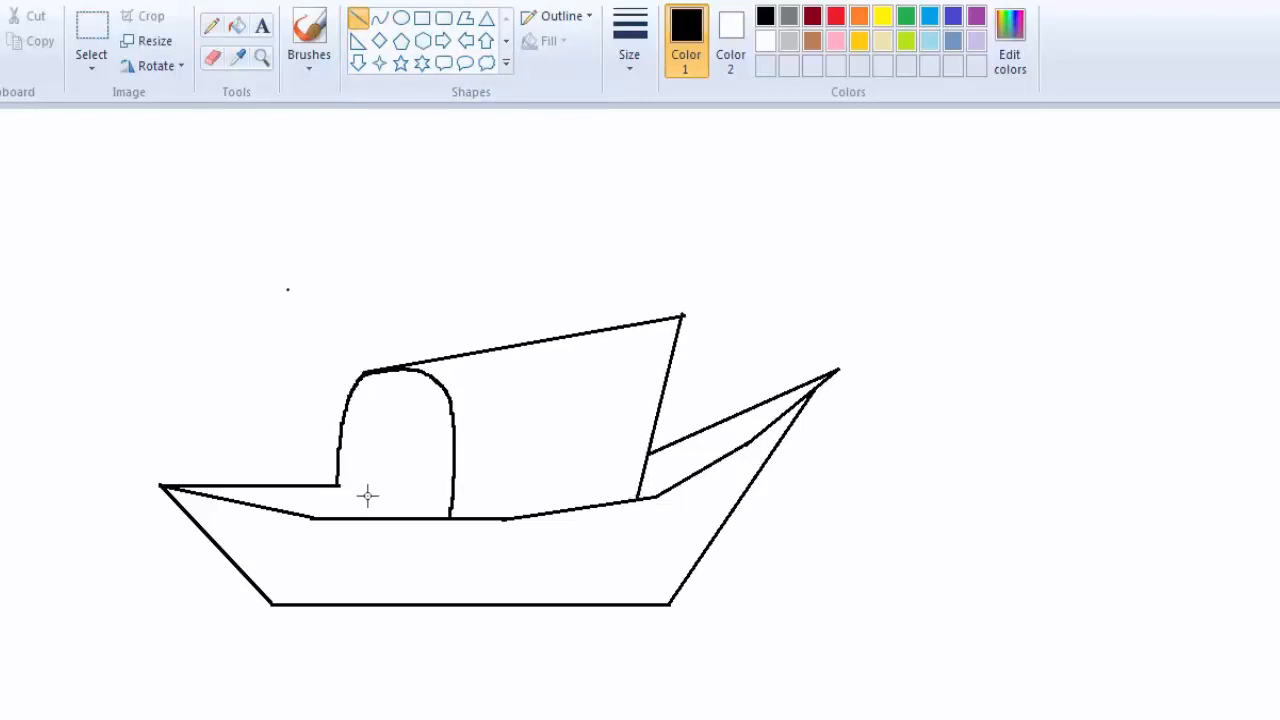
left_click_drag(335, 484, 454, 483)
Step: Draw evenly spaced slanted bars with a thicker line across the railings at both ends of the boat
left_click(632, 70)
left_click(651, 198)
mouse_move(275, 486)
left_mouse_down()
mouse_move(286, 511)
mouse_move(313, 510)
left_mouse_up()
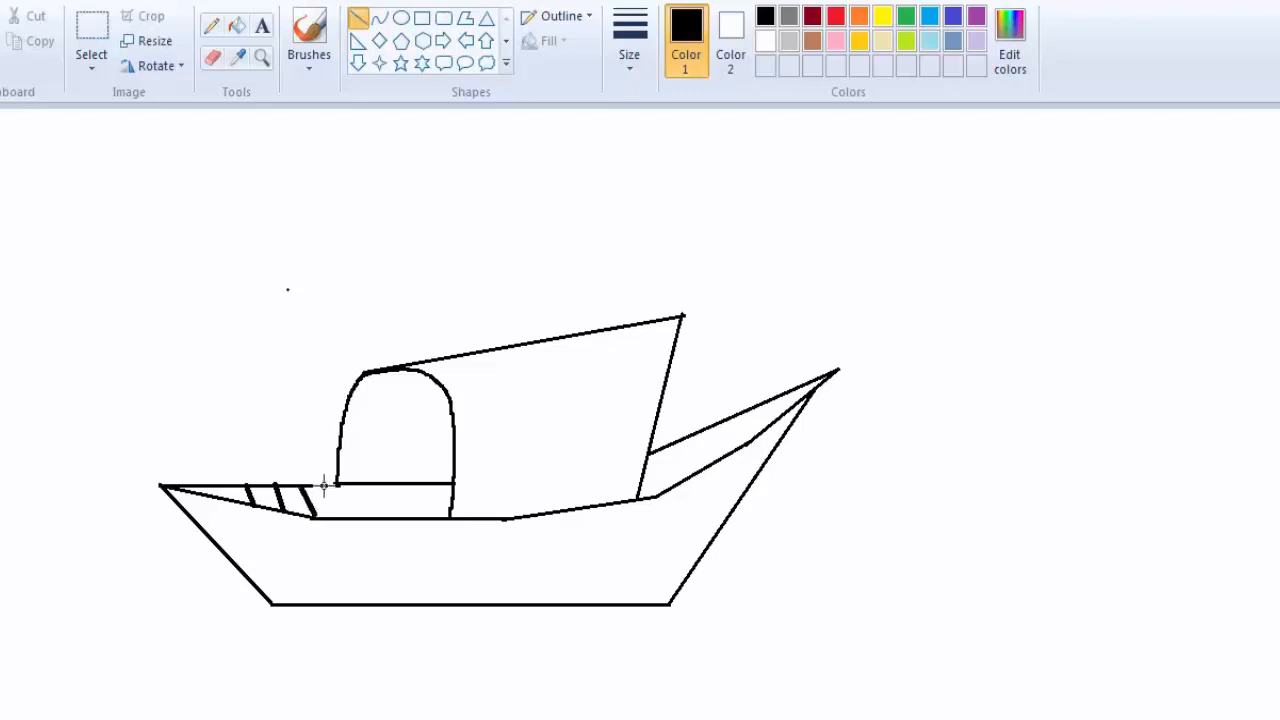
Step: Sketch several rows of freehand black waves under and beside the hull with the Pencil
mouse_move(555, 607)
left_mouse_down()
mouse_move(608, 621)
mouse_move(705, 590)
mouse_move(826, 608)
left_mouse_up()
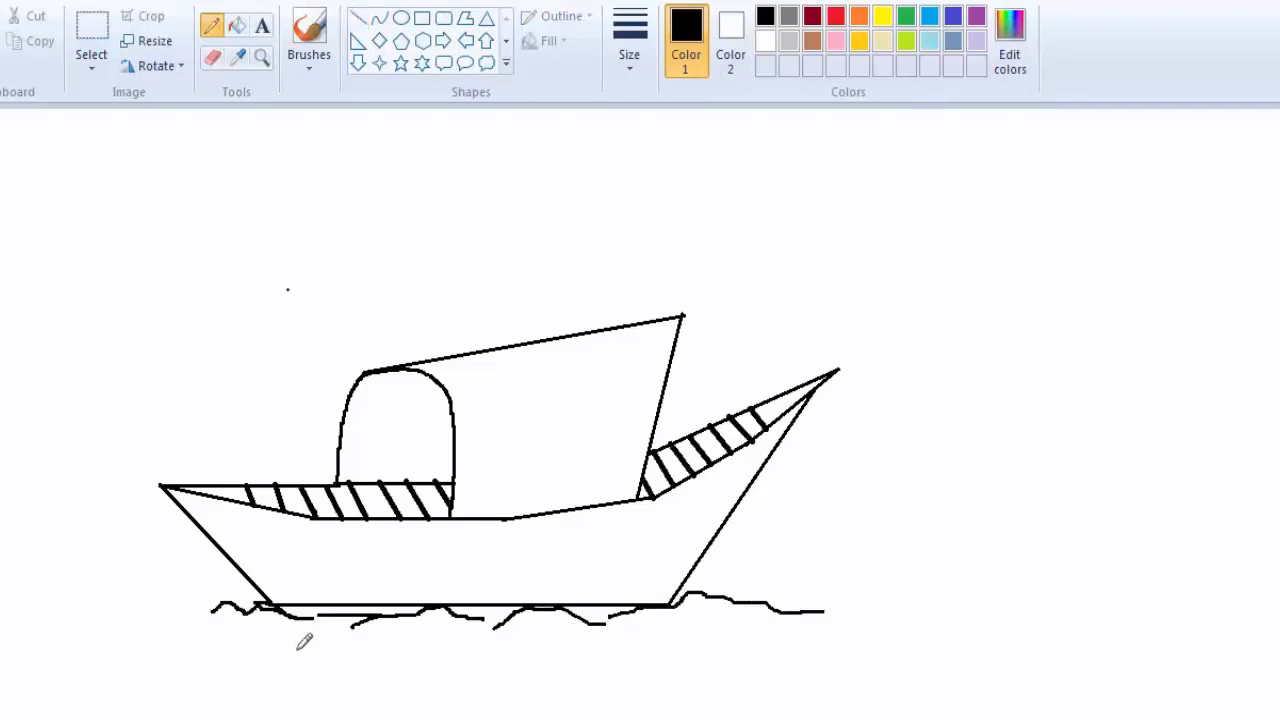
mouse_move(305, 636)
left_mouse_down()
mouse_move(210, 626)
mouse_move(424, 632)
mouse_move(428, 650)
mouse_move(571, 628)
left_mouse_up()
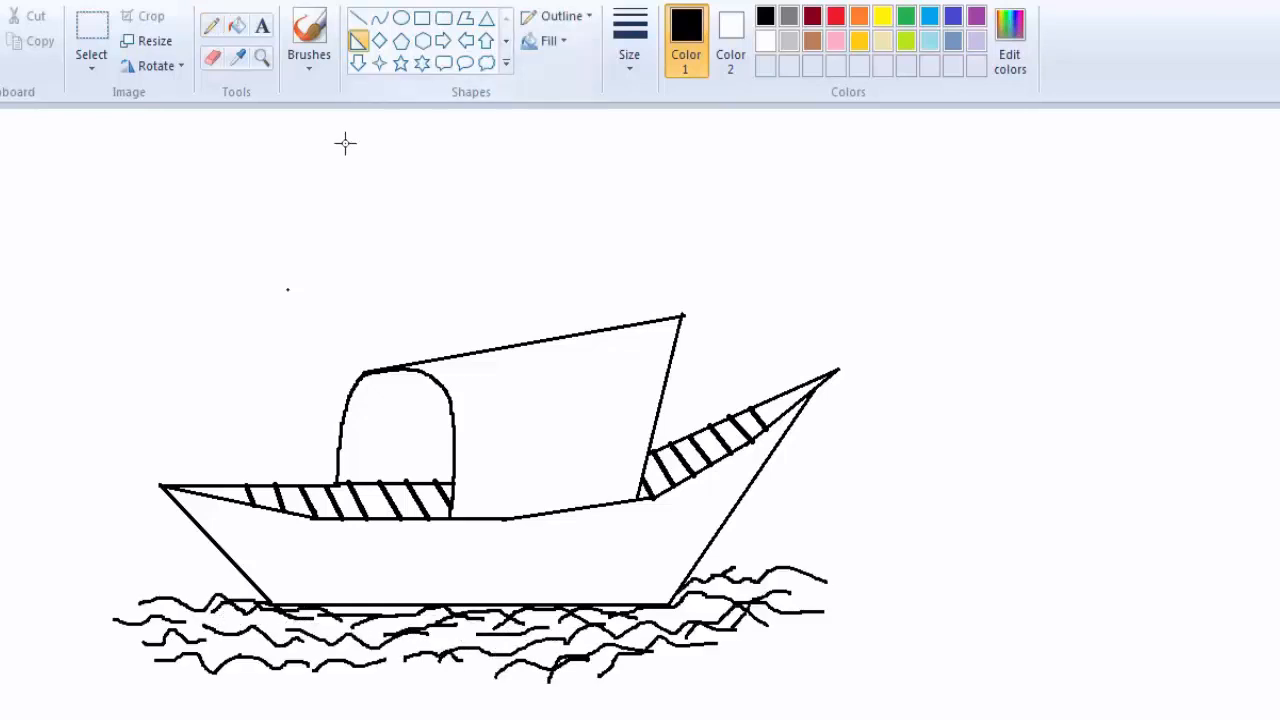
Step: Draw a right-triangle sail above the arch, and a billowing four-sided sail above the roof's high end using thinner straight lines
left_click_drag(322, 131, 481, 336)
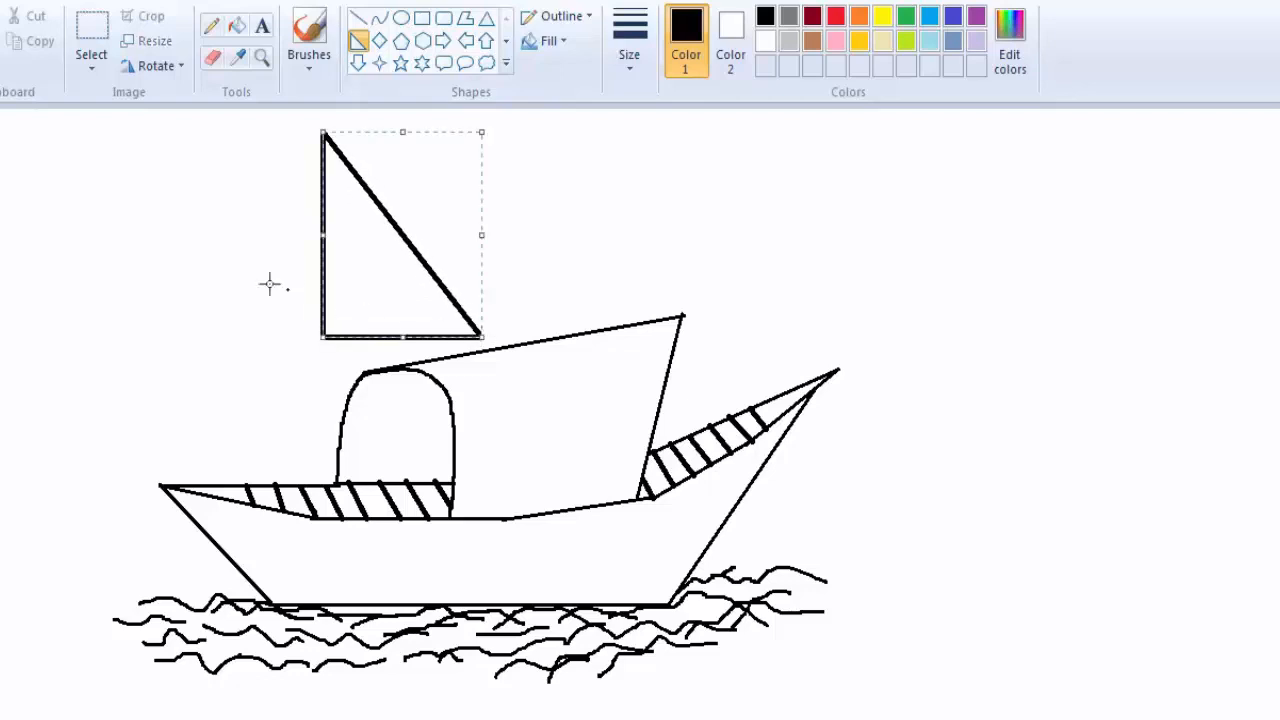
left_click(220, 271)
left_click(358, 19)
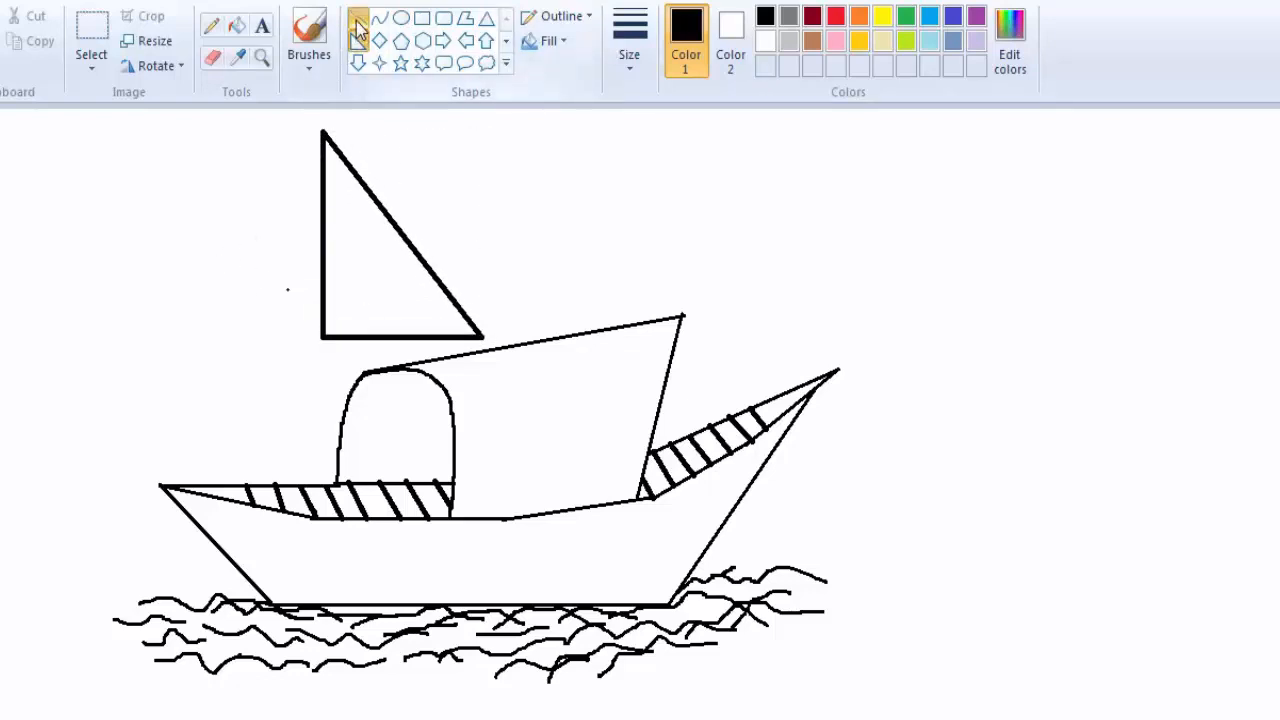
left_click(636, 66)
left_click(656, 150)
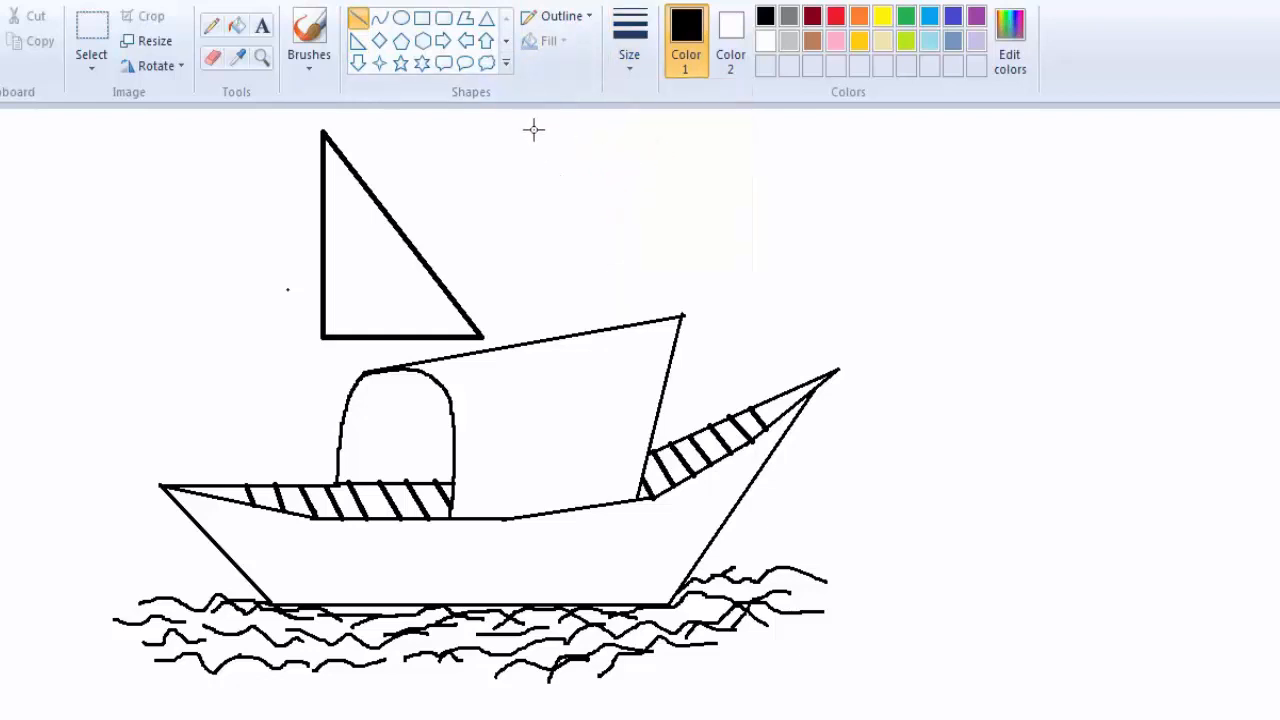
mouse_move(518, 118)
left_mouse_down()
mouse_move(546, 186)
mouse_move(549, 329)
left_mouse_up()
mouse_move(517, 117)
left_mouse_down()
mouse_move(677, 135)
mouse_move(700, 200)
mouse_move(693, 299)
left_mouse_up()
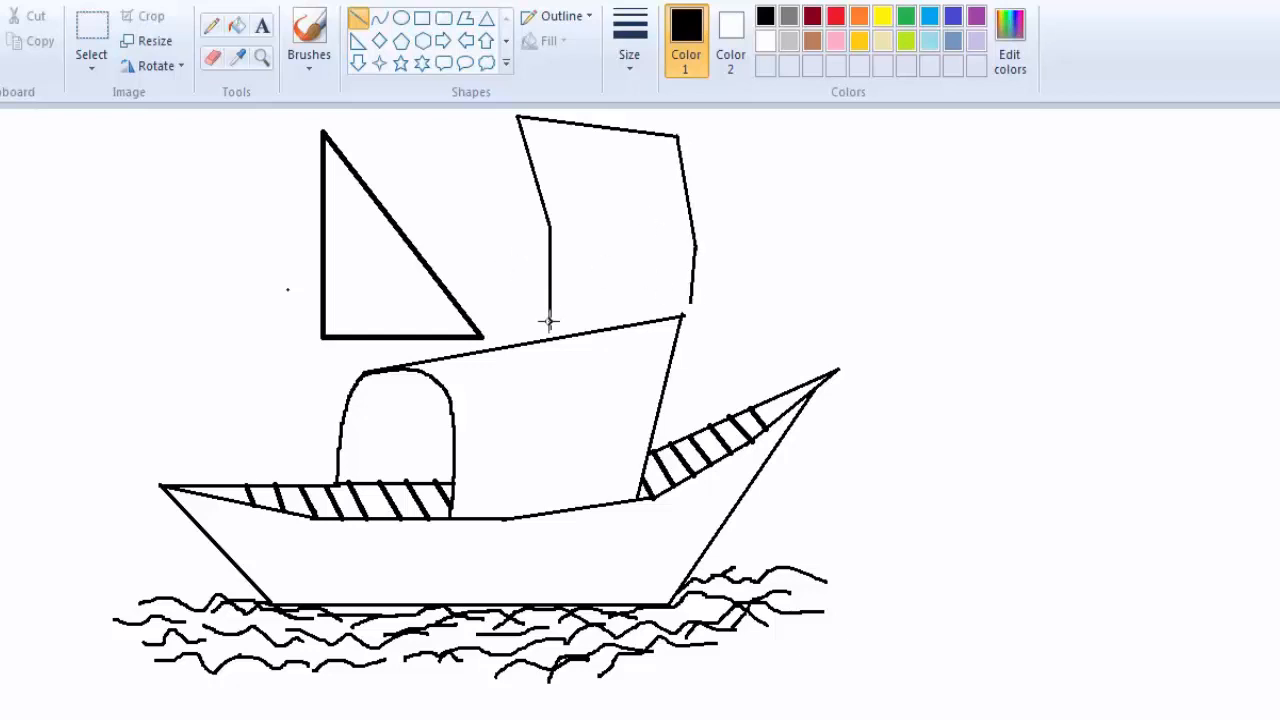
left_click_drag(549, 327, 690, 303)
Step: Draw short mast segments above and below both sails using the thickest line width
left_click(627, 58)
left_click(658, 236)
left_click_drag(375, 118, 375, 198)
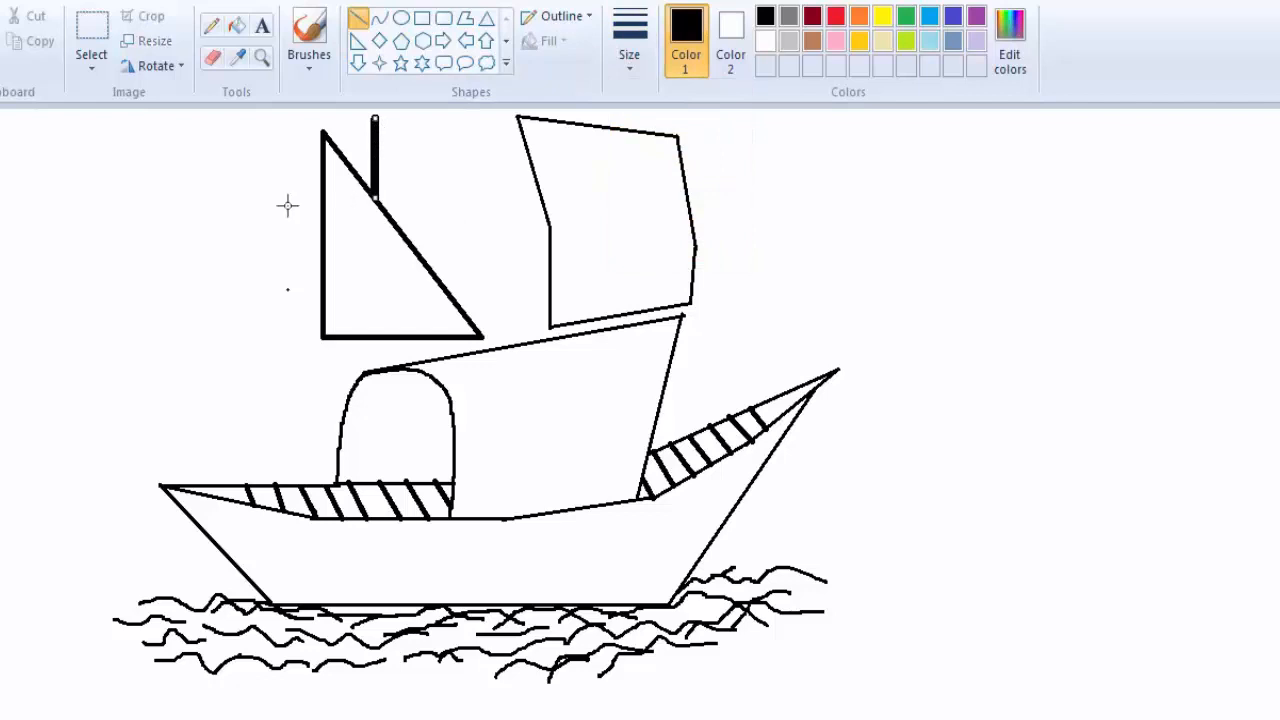
left_click_drag(377, 337, 377, 372)
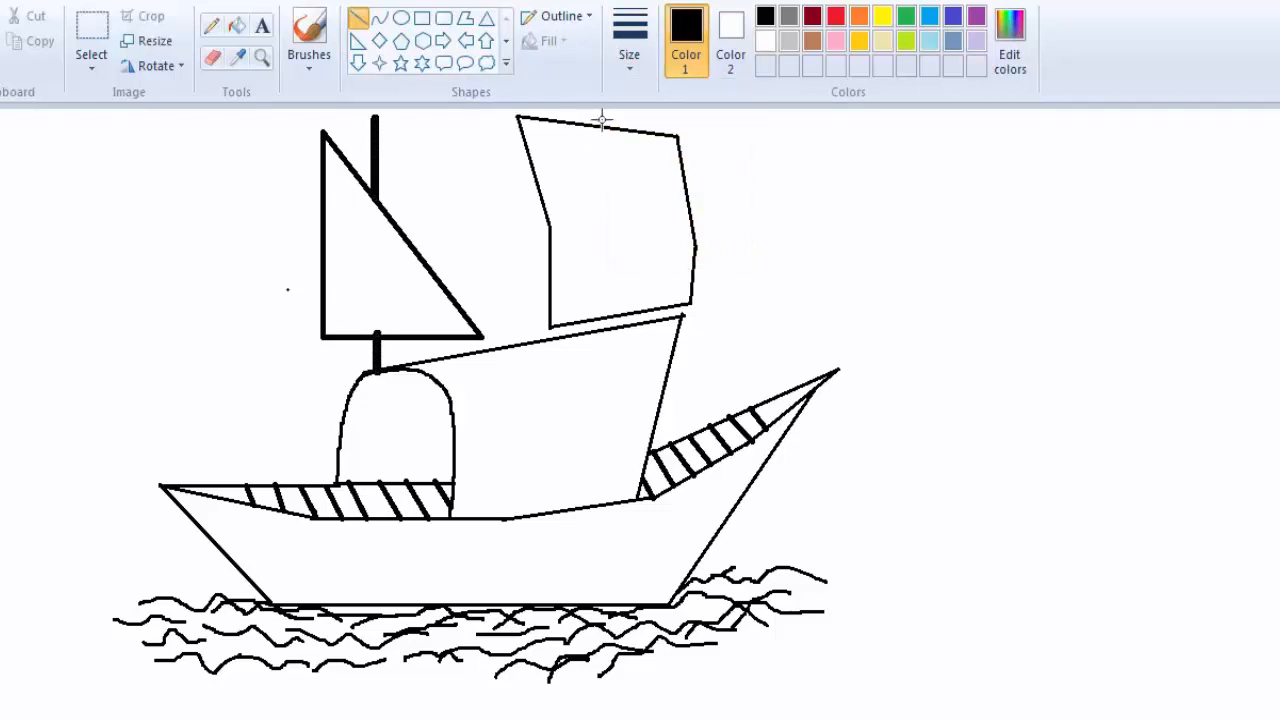
left_click_drag(600, 122, 600, 128)
left_click_drag(614, 322, 614, 327)
Step: Outline the water area around the waves with a thinner light blue pencil line
left_click(211, 25)
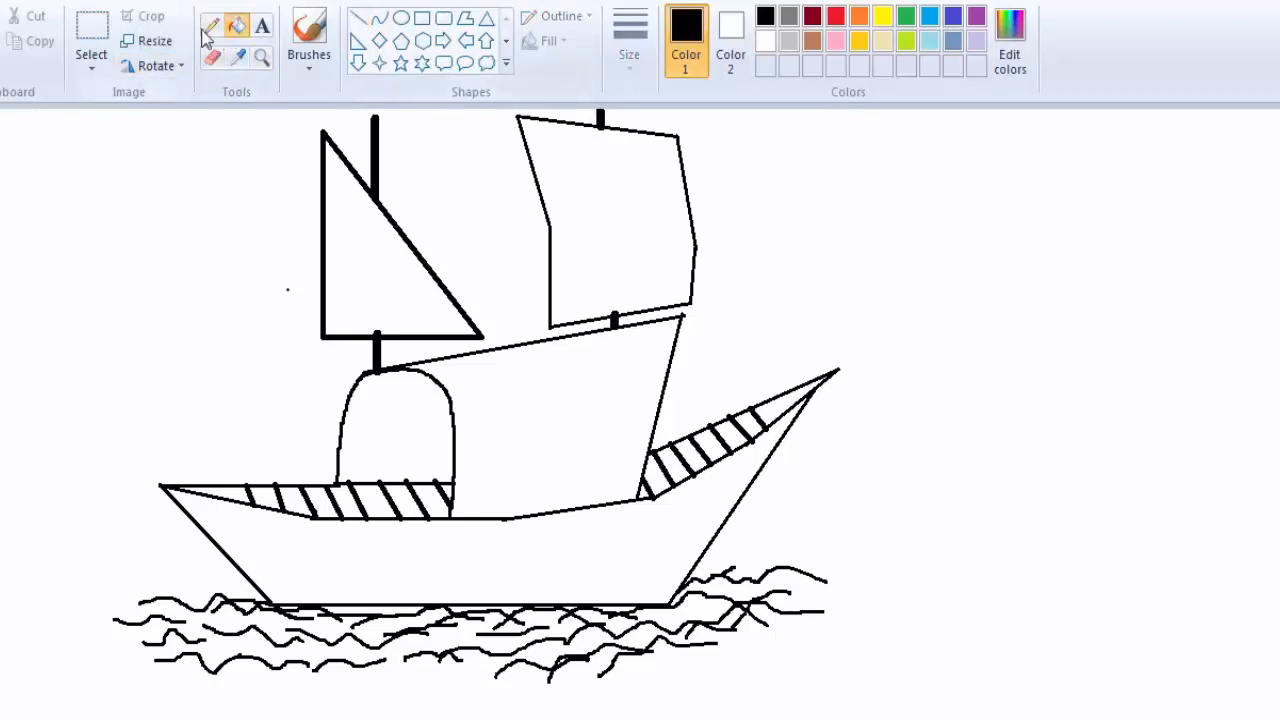
left_click(929, 40)
left_click_drag(258, 585, 190, 576)
key("ctrl+z")
left_click(632, 65)
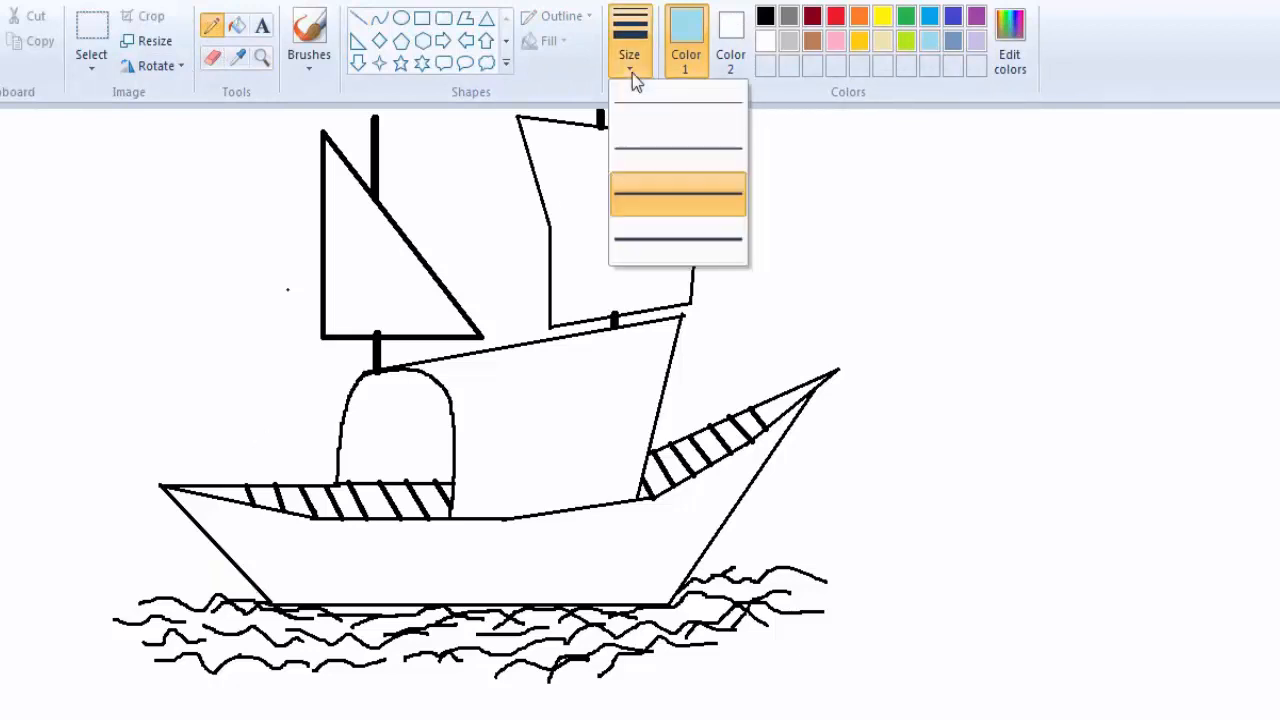
left_click(625, 148)
mouse_move(262, 576)
left_mouse_down()
mouse_move(212, 605)
mouse_move(197, 626)
mouse_move(208, 643)
mouse_move(443, 655)
mouse_move(506, 630)
mouse_move(823, 616)
mouse_move(767, 601)
mouse_move(847, 584)
mouse_move(718, 575)
left_mouse_up()
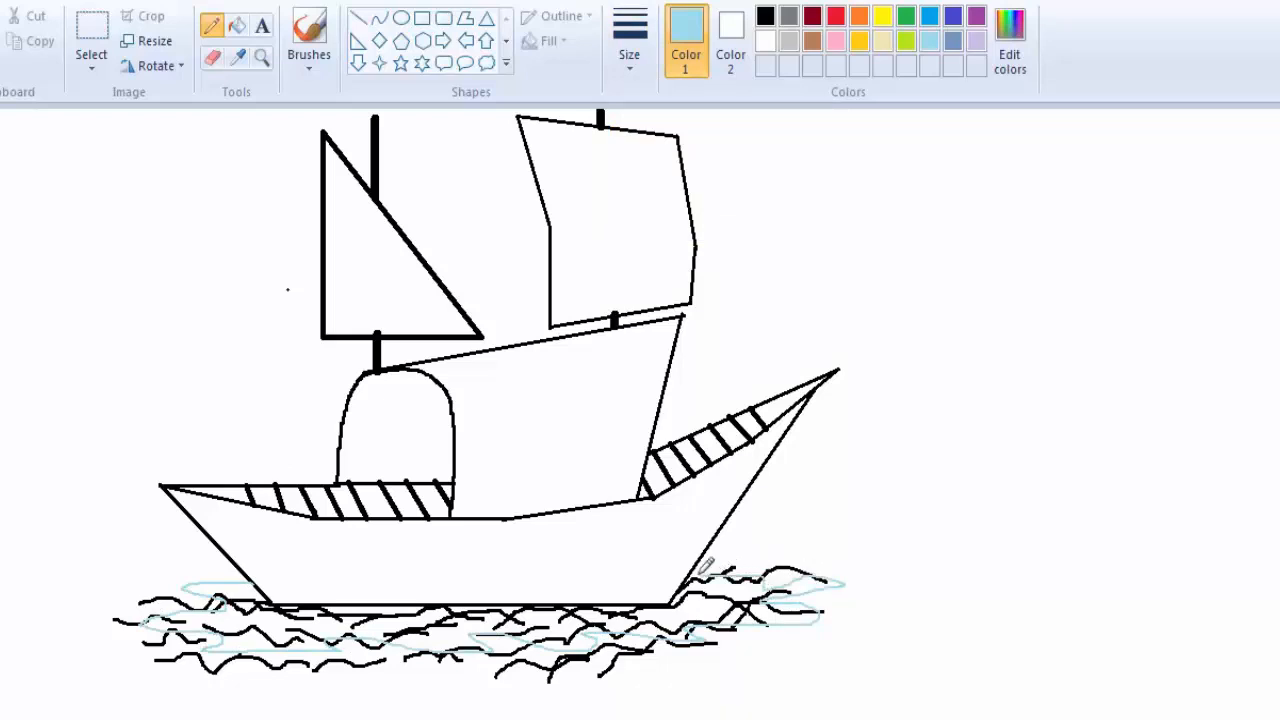
Step: Fill the enclosed water areas between the waves with light blue
left_click(237, 26)
left_click(225, 590)
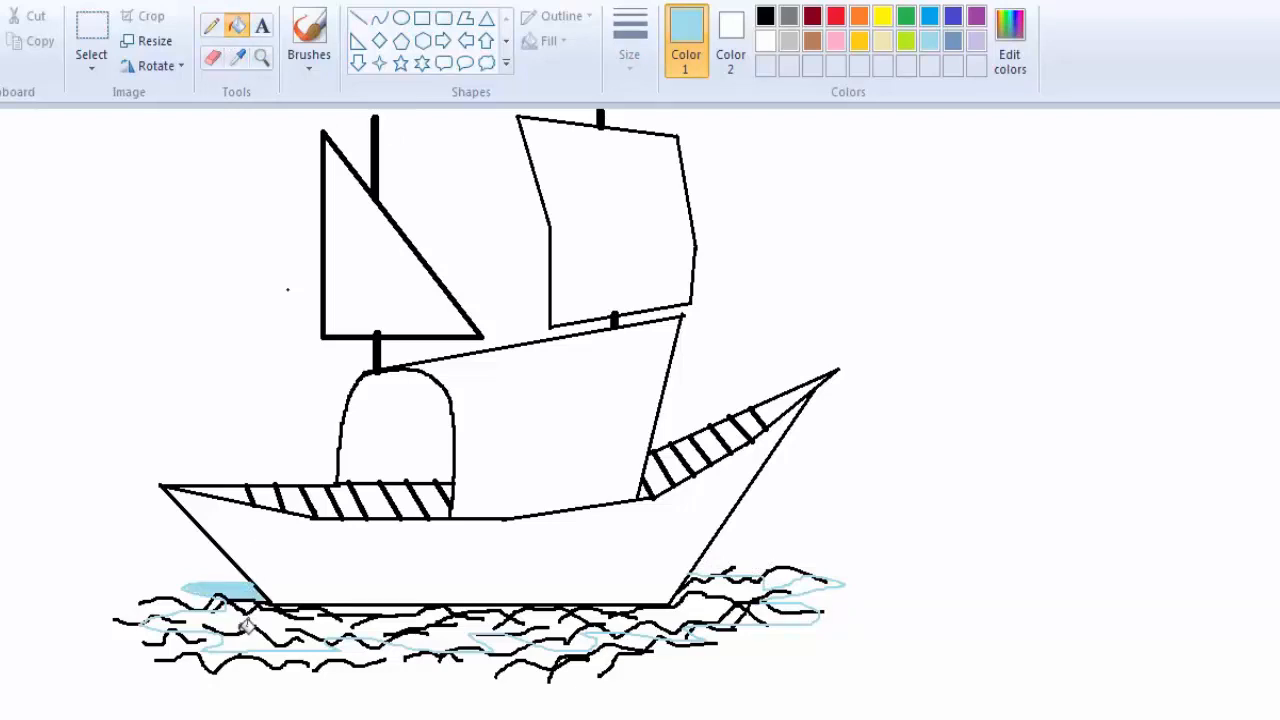
left_click(300, 613)
left_click(432, 634)
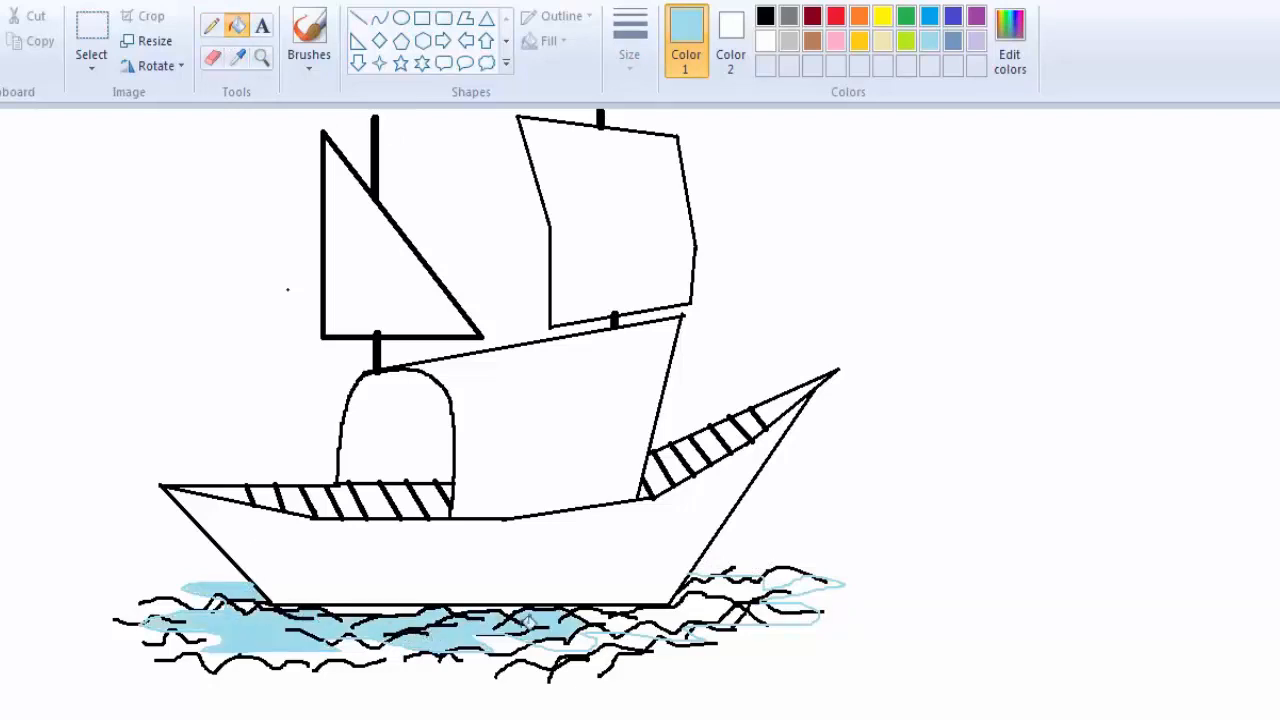
left_click(618, 608)
left_click(722, 588)
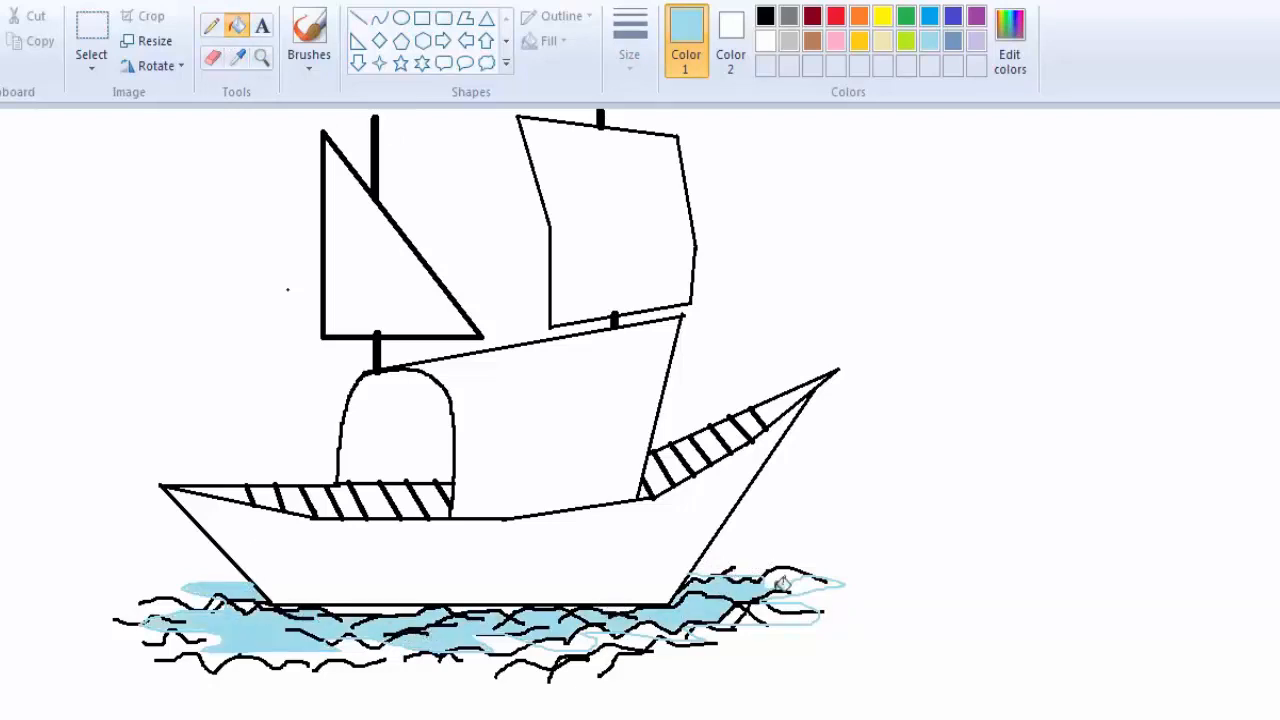
left_click(790, 582)
left_click(795, 607)
left_click(810, 580)
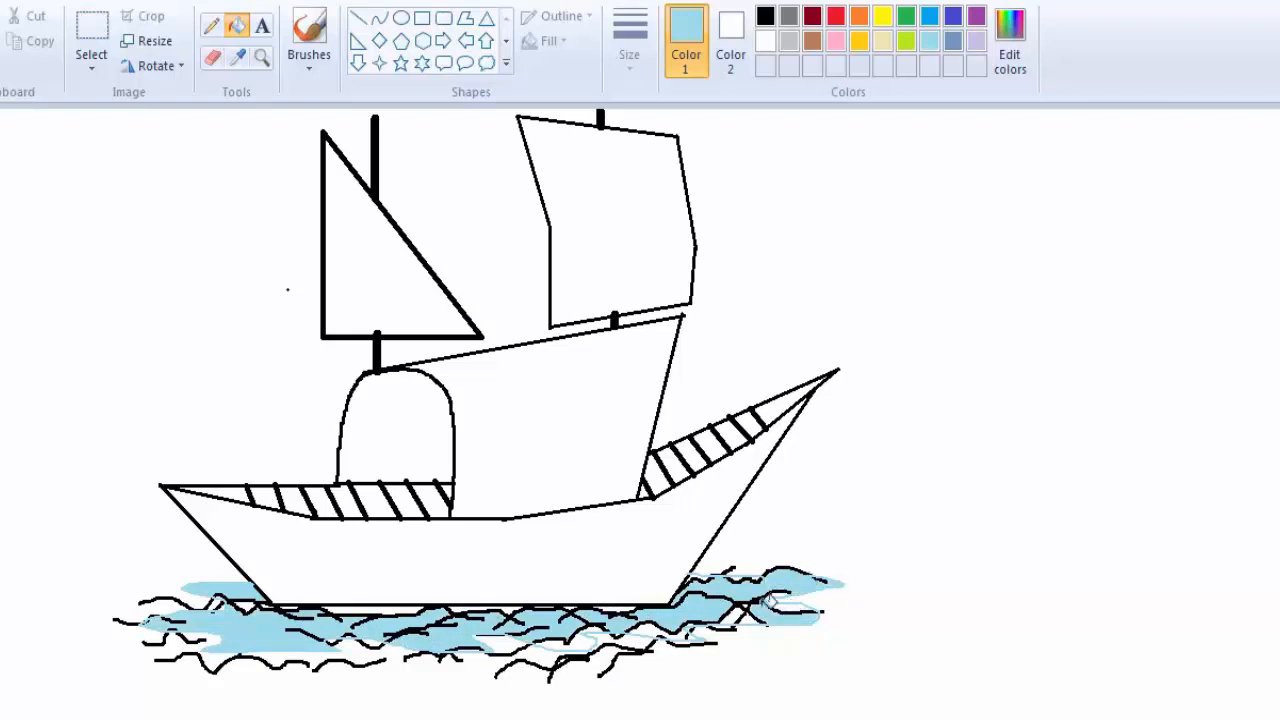
left_click(404, 608)
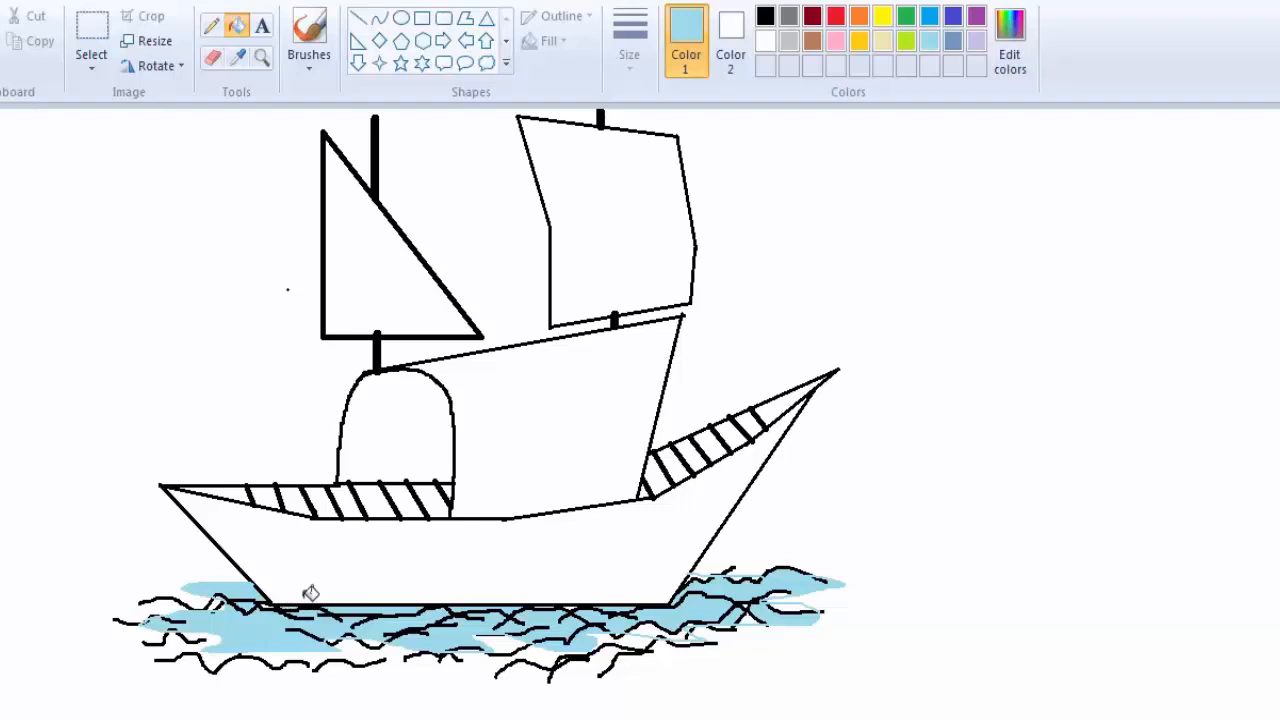
Step: Fill the boat's hull with orange
left_click(814, 41)
left_click(859, 16)
left_click(624, 531)
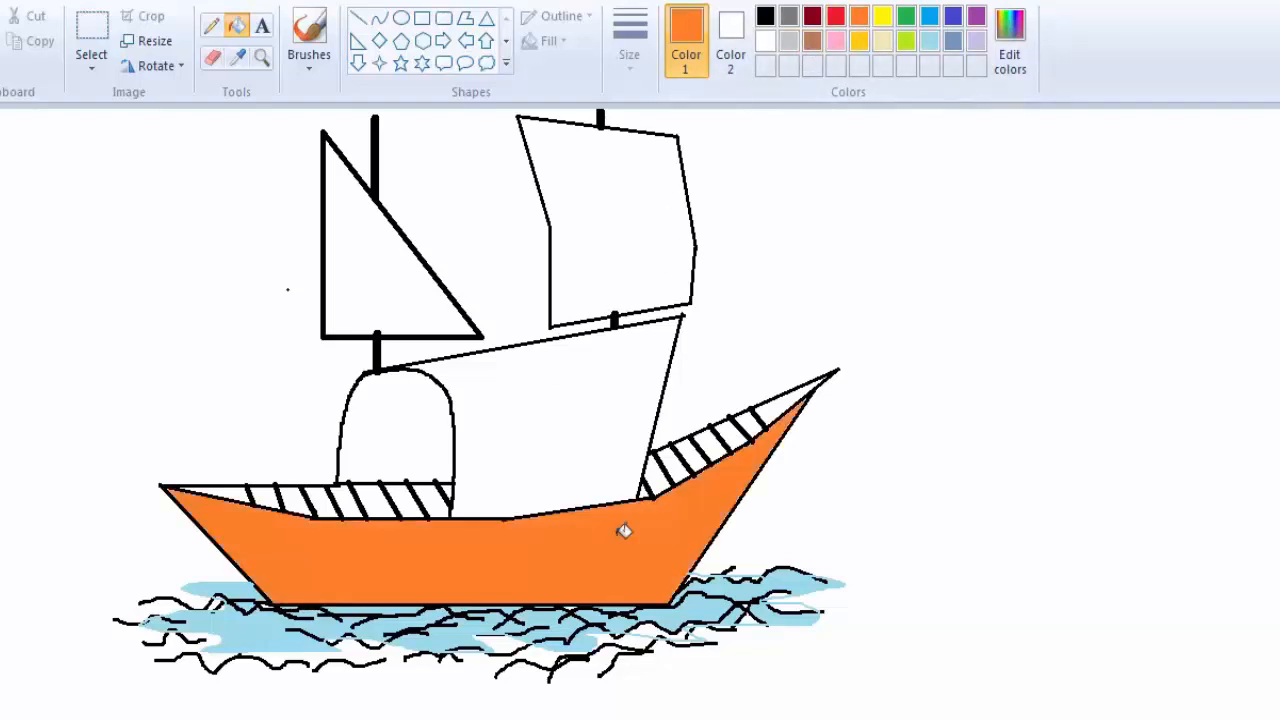
Step: Fill the cabin's side wall with dark red and its arched front with gold
left_click(812, 17)
left_click(587, 388)
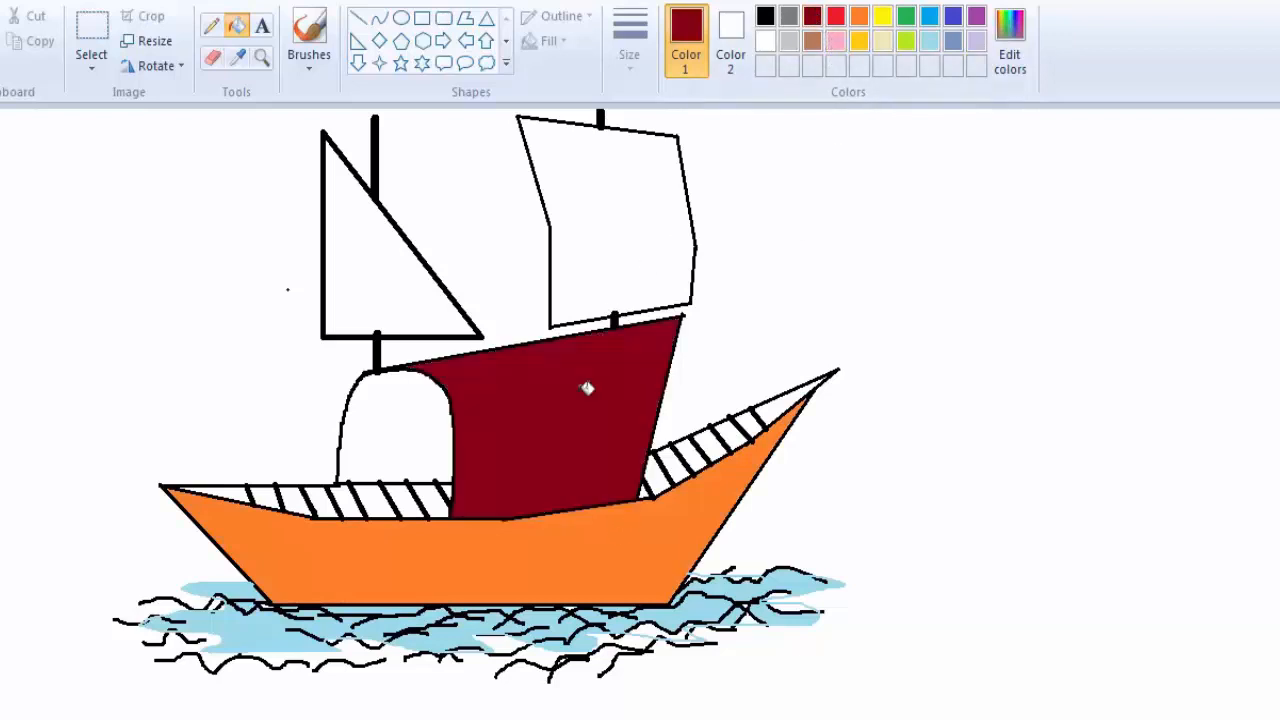
left_click(859, 41)
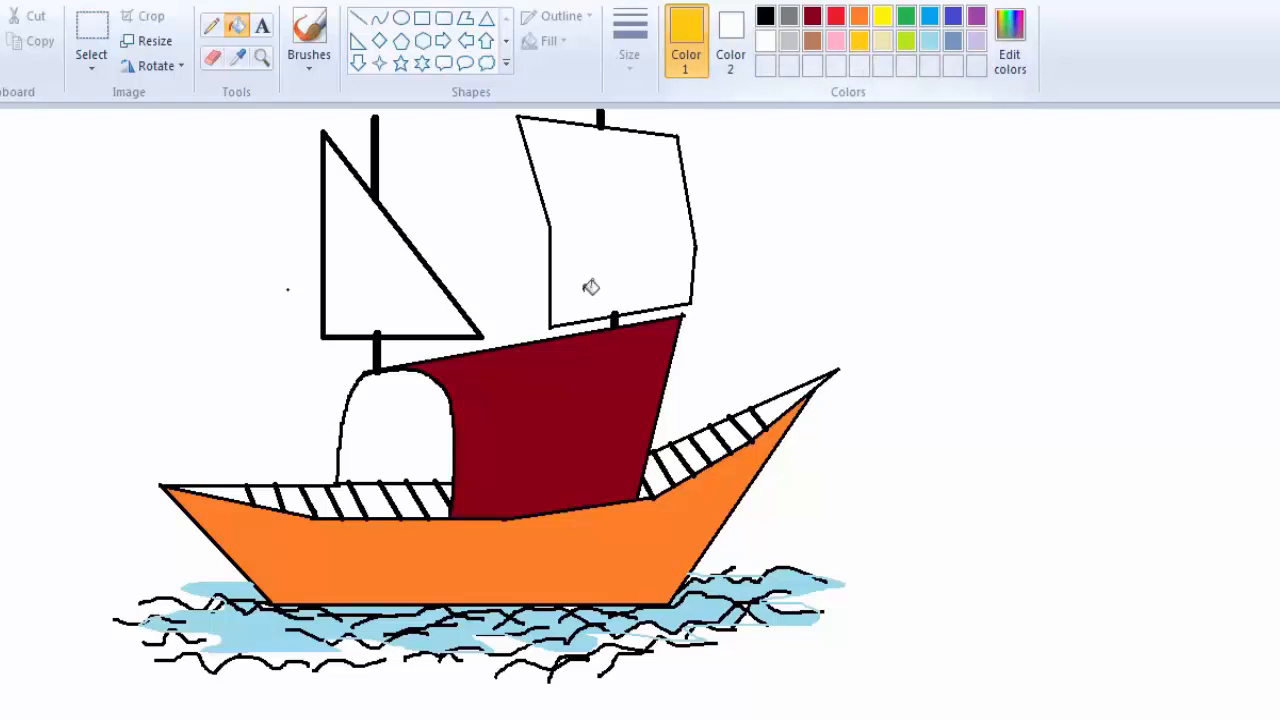
left_click(446, 419)
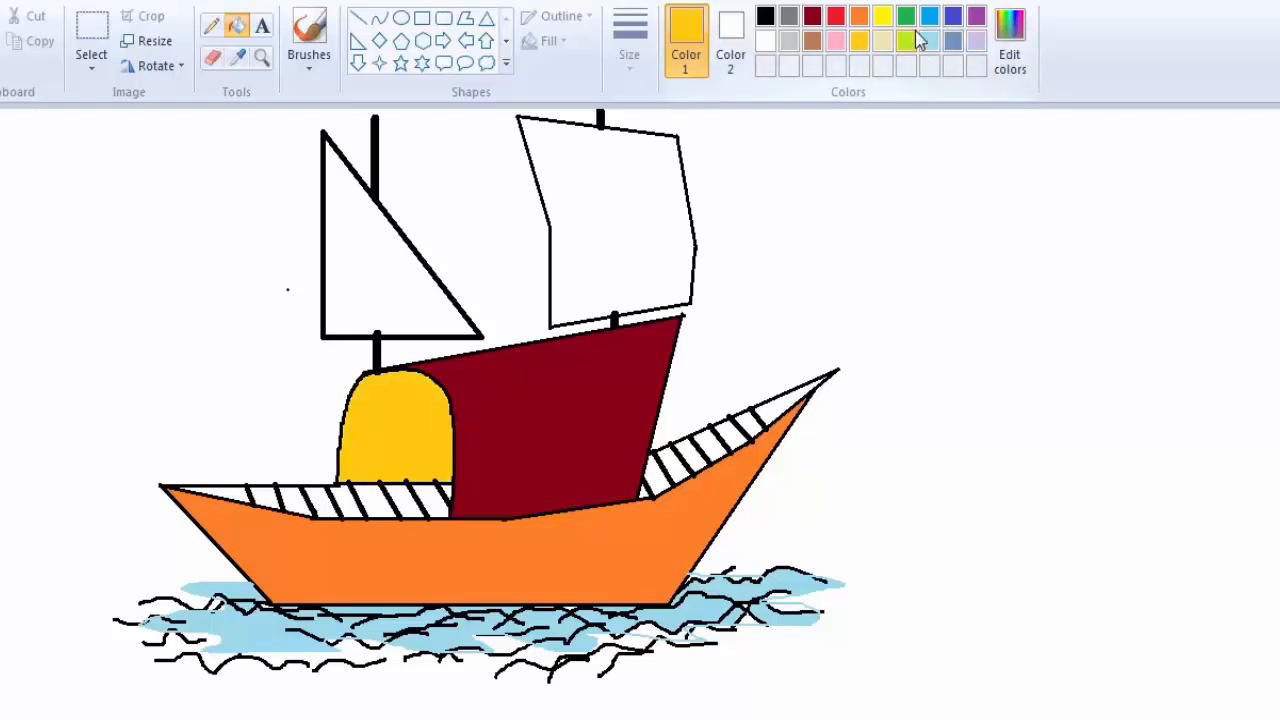
Step: Fill the barred railing segments below the arch, one by one, with dark red
left_click(813, 18)
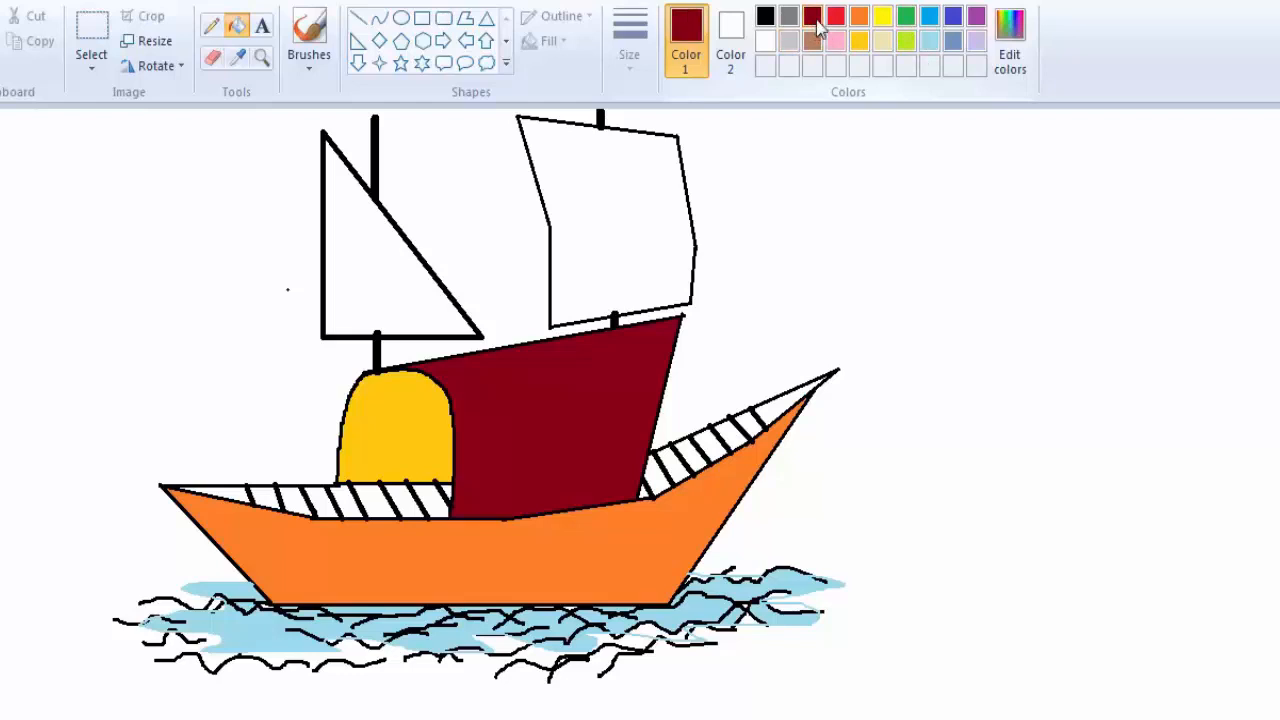
left_click(264, 494)
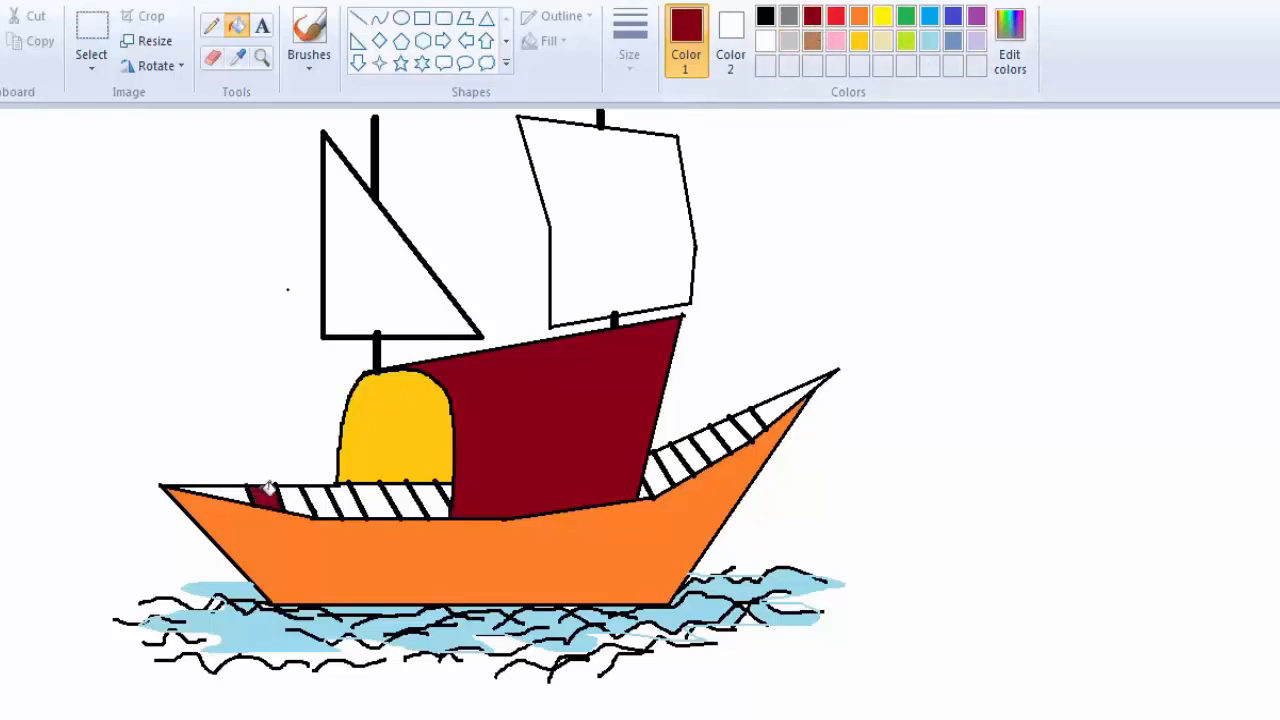
left_click(293, 494)
left_click(320, 497)
left_click(343, 497)
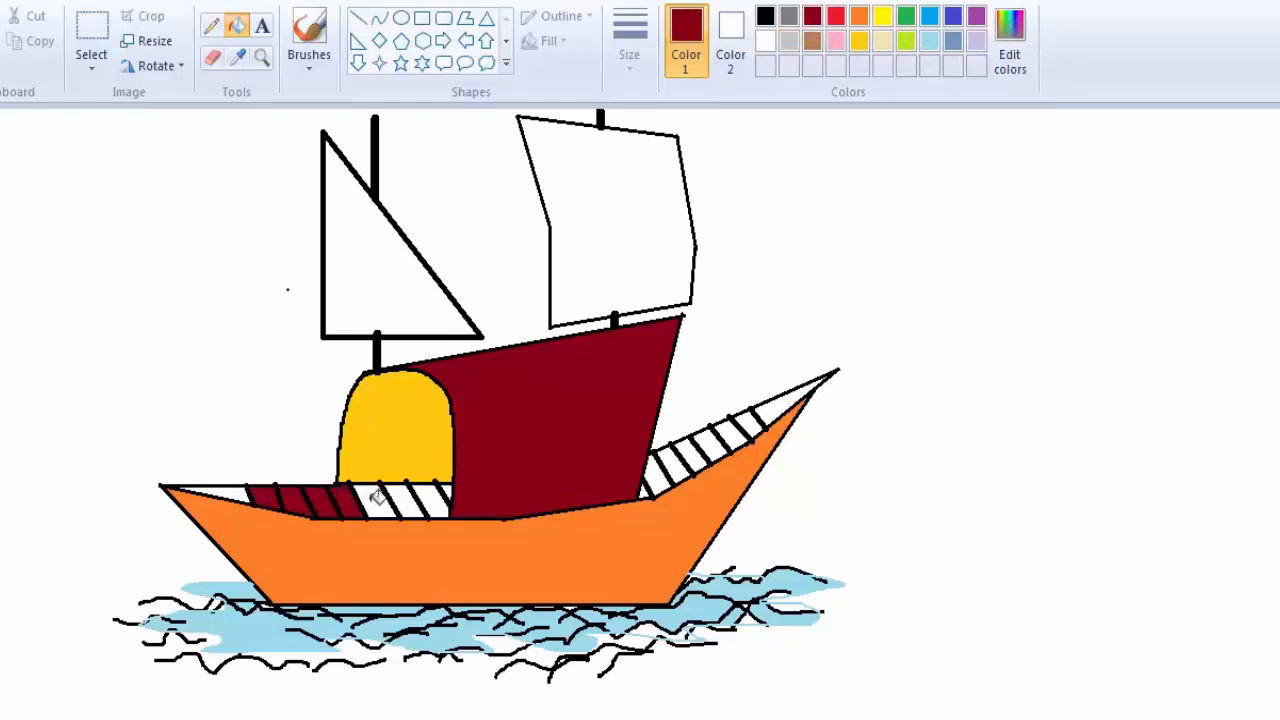
left_click(371, 497)
left_click(405, 497)
left_click(433, 496)
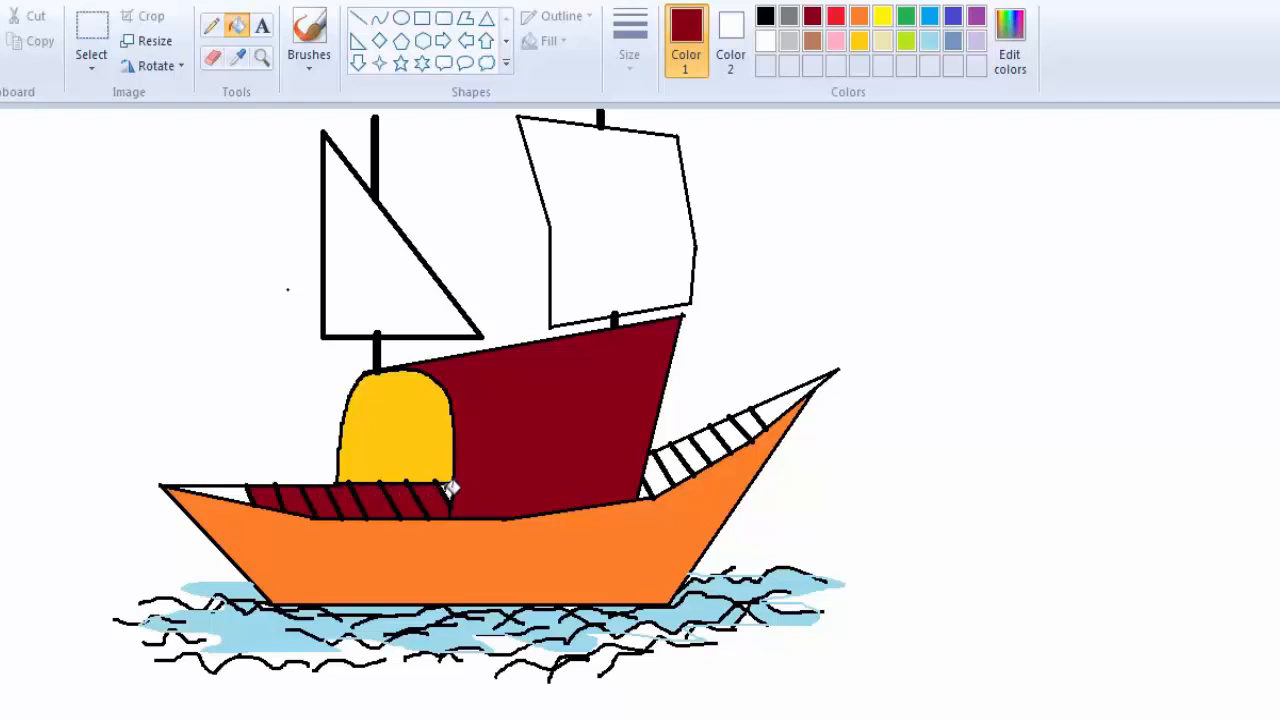
Step: Undo all the dark red fills in the railing segments
key("ctrl+z")
key("ctrl+z")
key("ctrl+z")
key("ctrl+z")
key("ctrl+z")
key("ctrl+z")
key("ctrl+z")
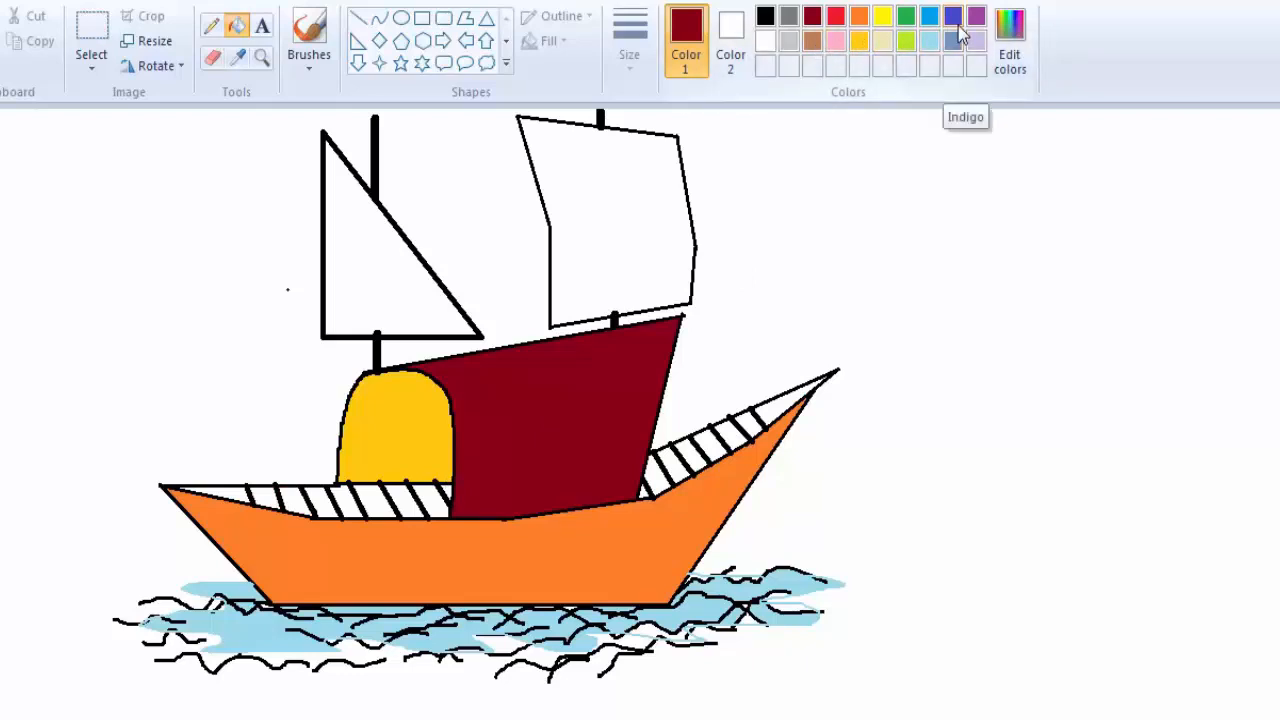
Step: Fill the barred railing segments along the deck below the arched cabin front, one by one, with brown
left_click(812, 40)
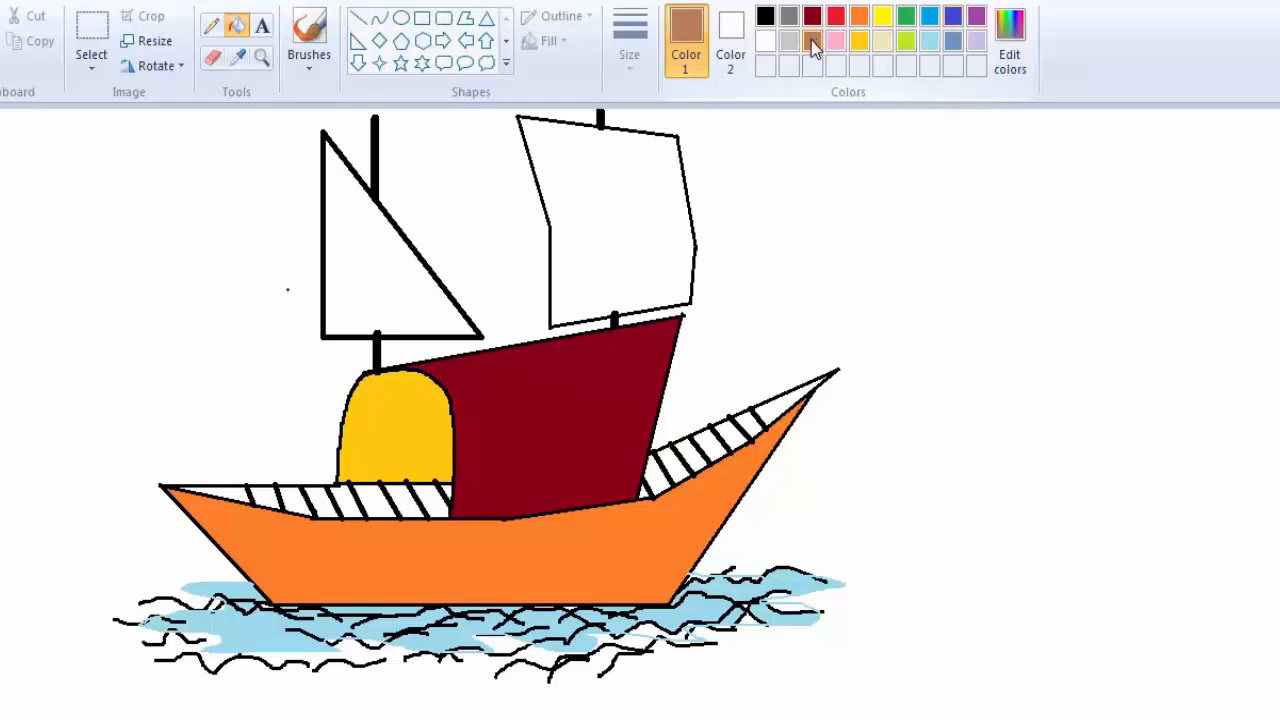
left_click(265, 492)
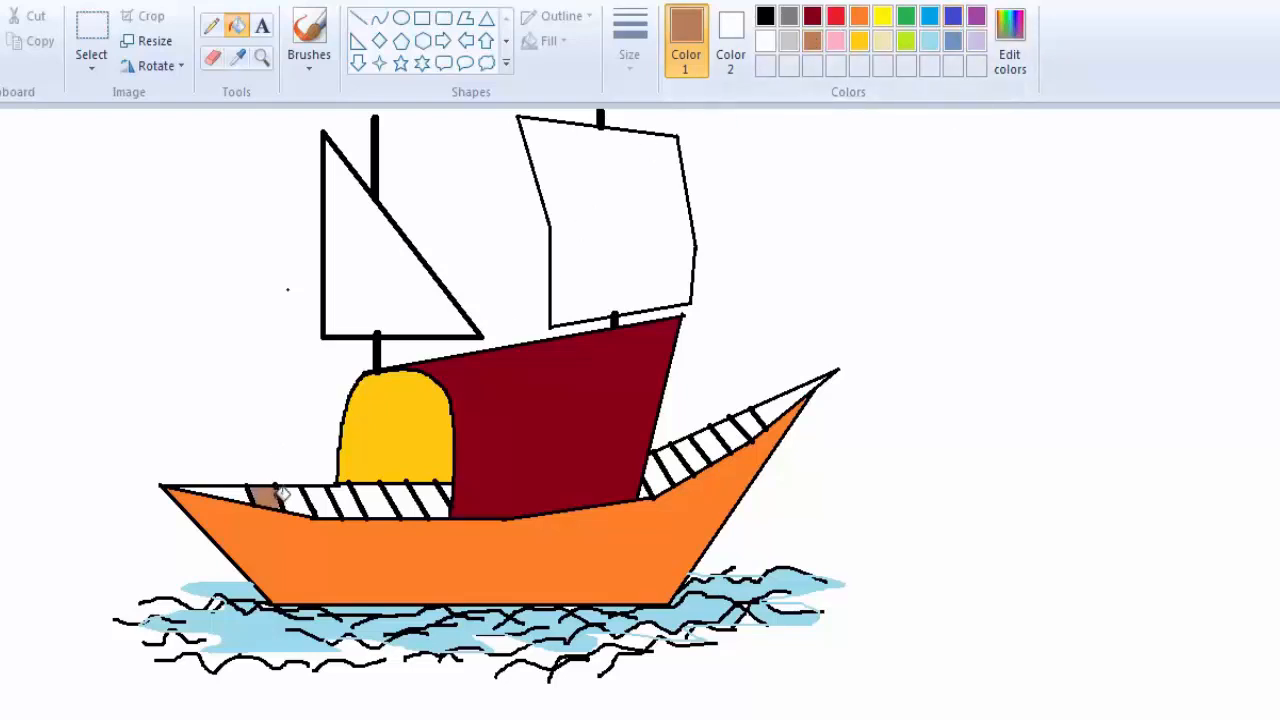
left_click(287, 495)
left_click(308, 496)
left_click(326, 497)
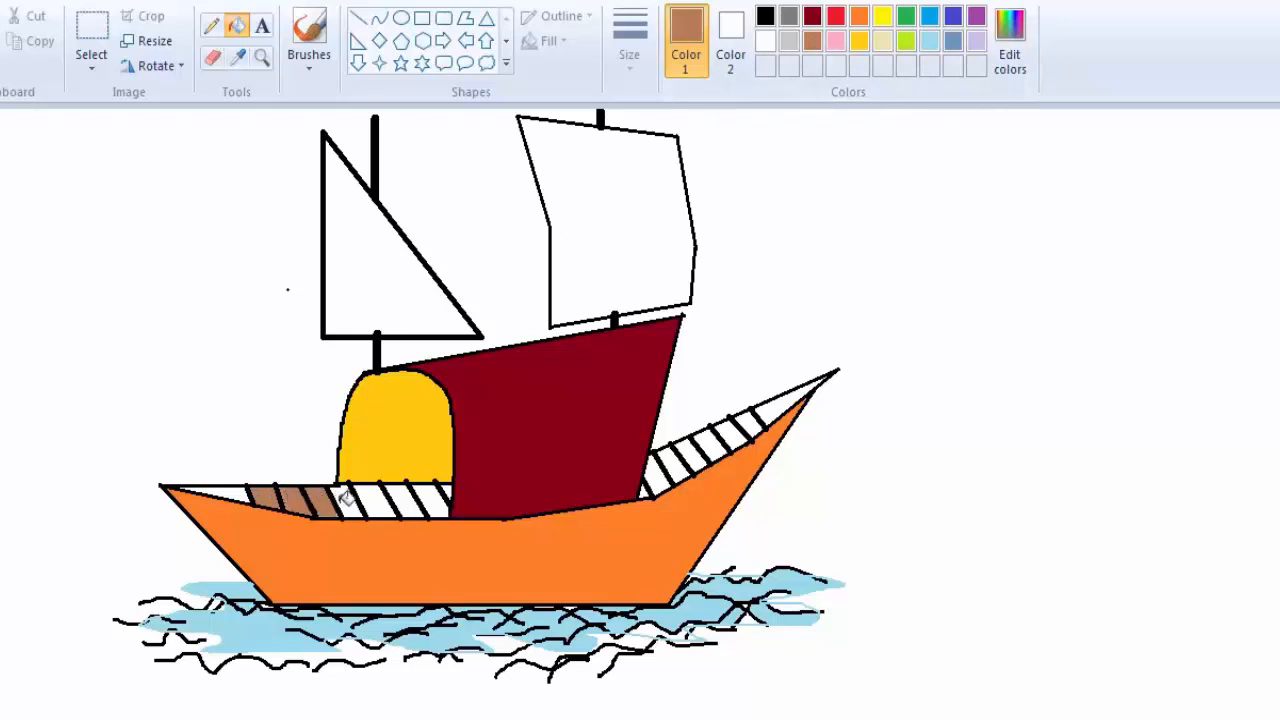
left_click(350, 498)
left_click(376, 498)
left_click(402, 498)
left_click(426, 498)
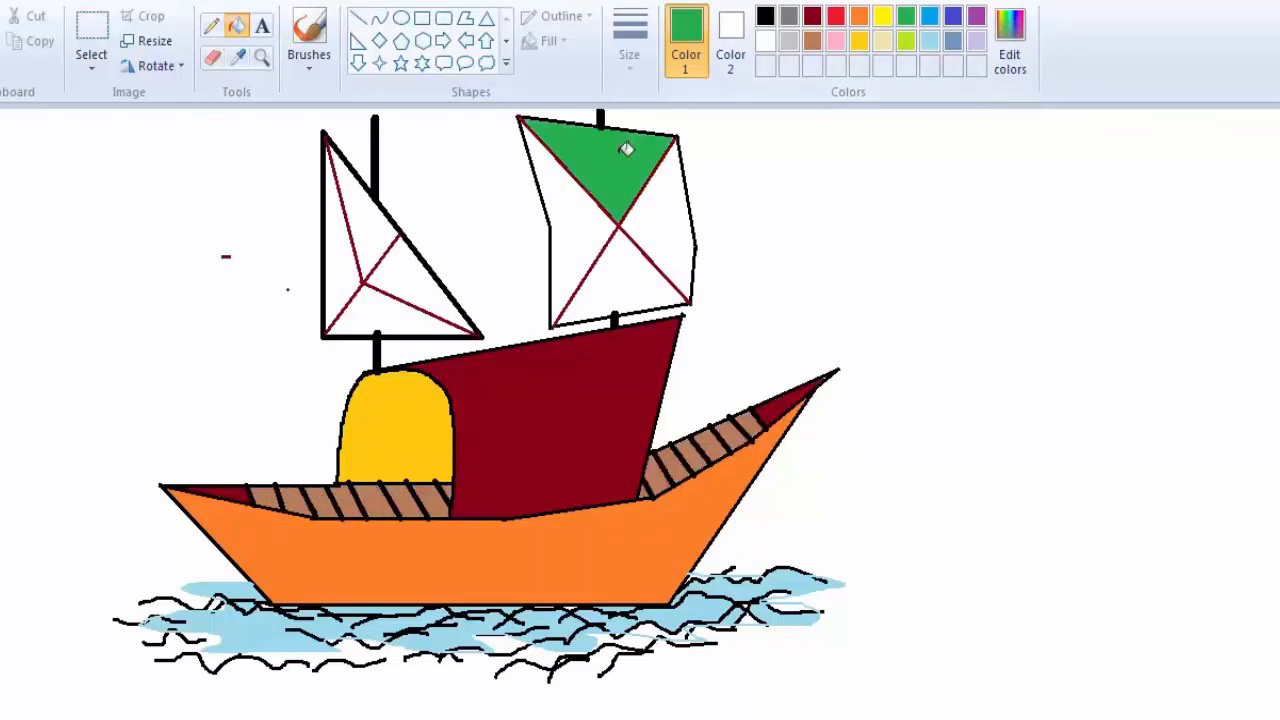
Step: Fill the lower section of the four-sided sail and the upper section of the triangular sail with red
left_click(836, 16)
left_click(630, 264)
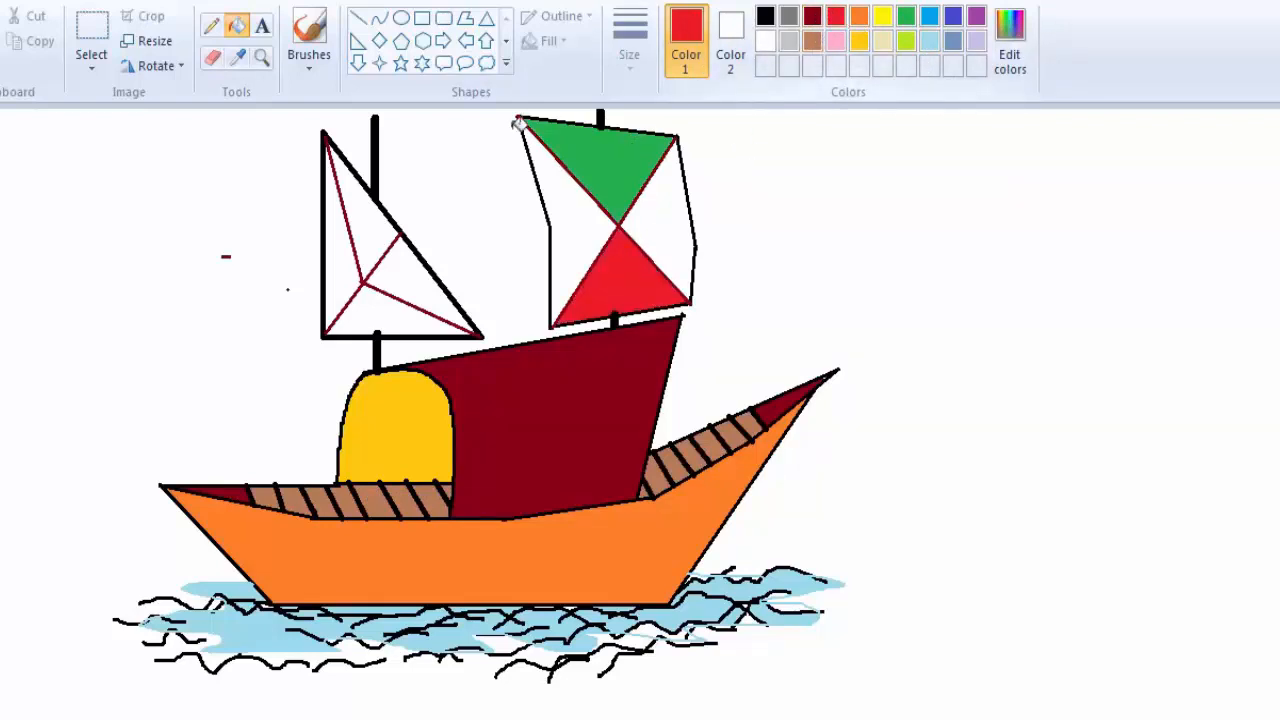
left_click(357, 247)
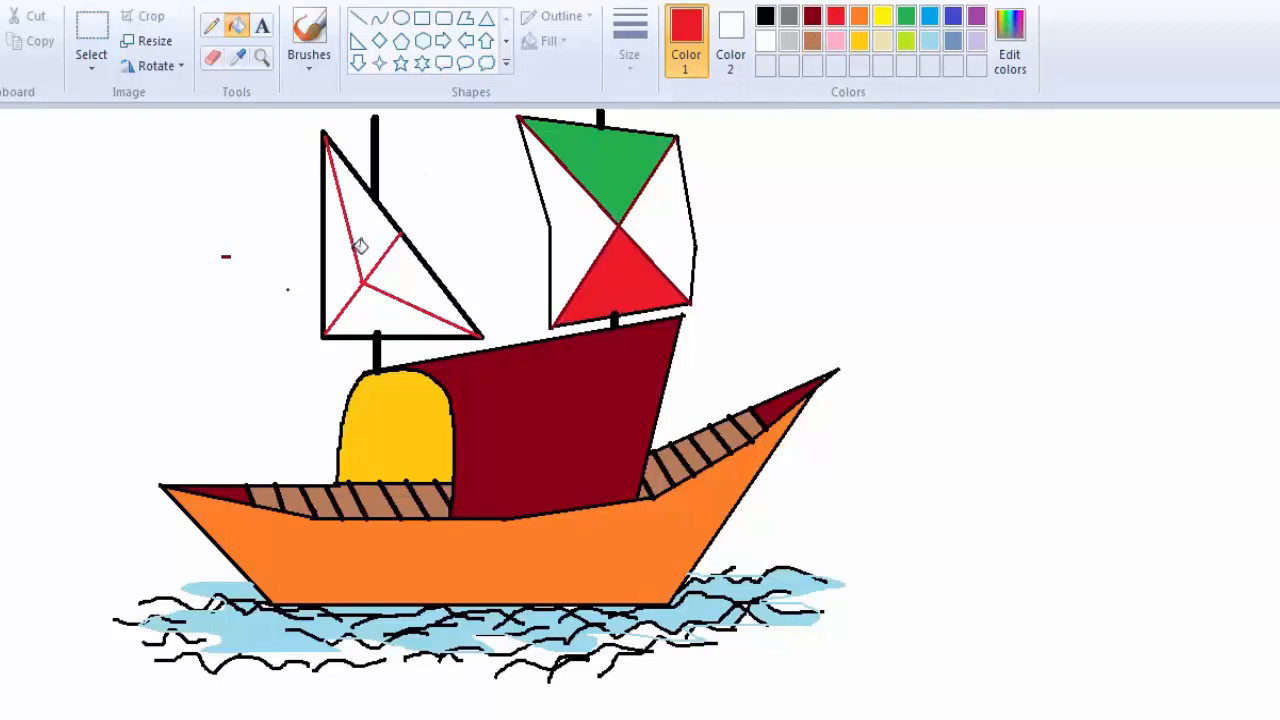
left_click(371, 228)
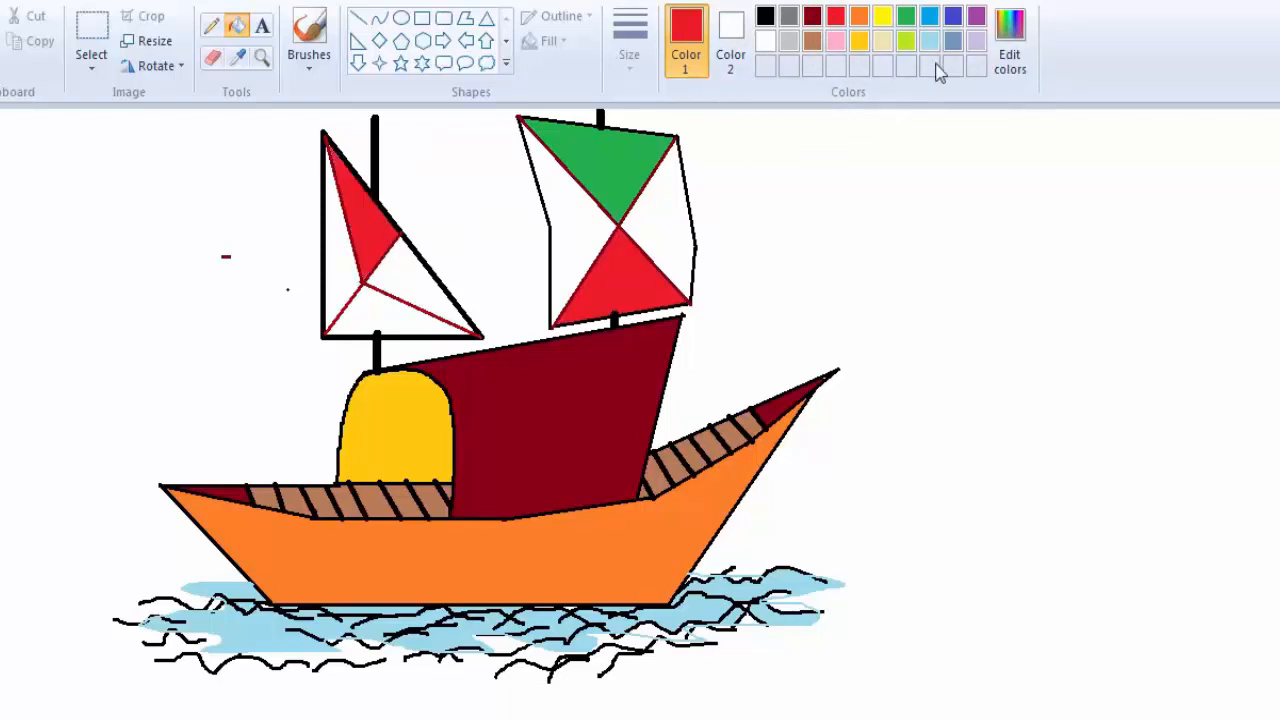
Step: Fill the four-sided sail's right section with purple and its left section with orange
left_click(976, 16)
left_click(660, 208)
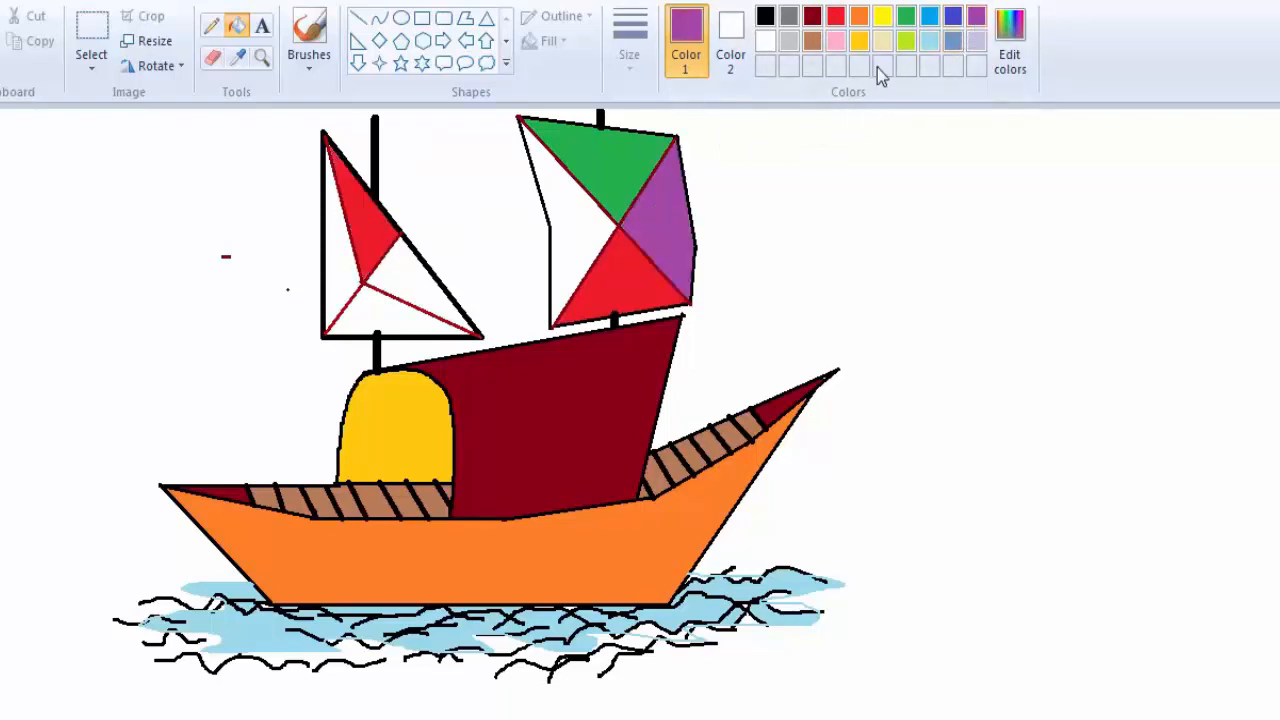
left_click(859, 16)
left_click(577, 224)
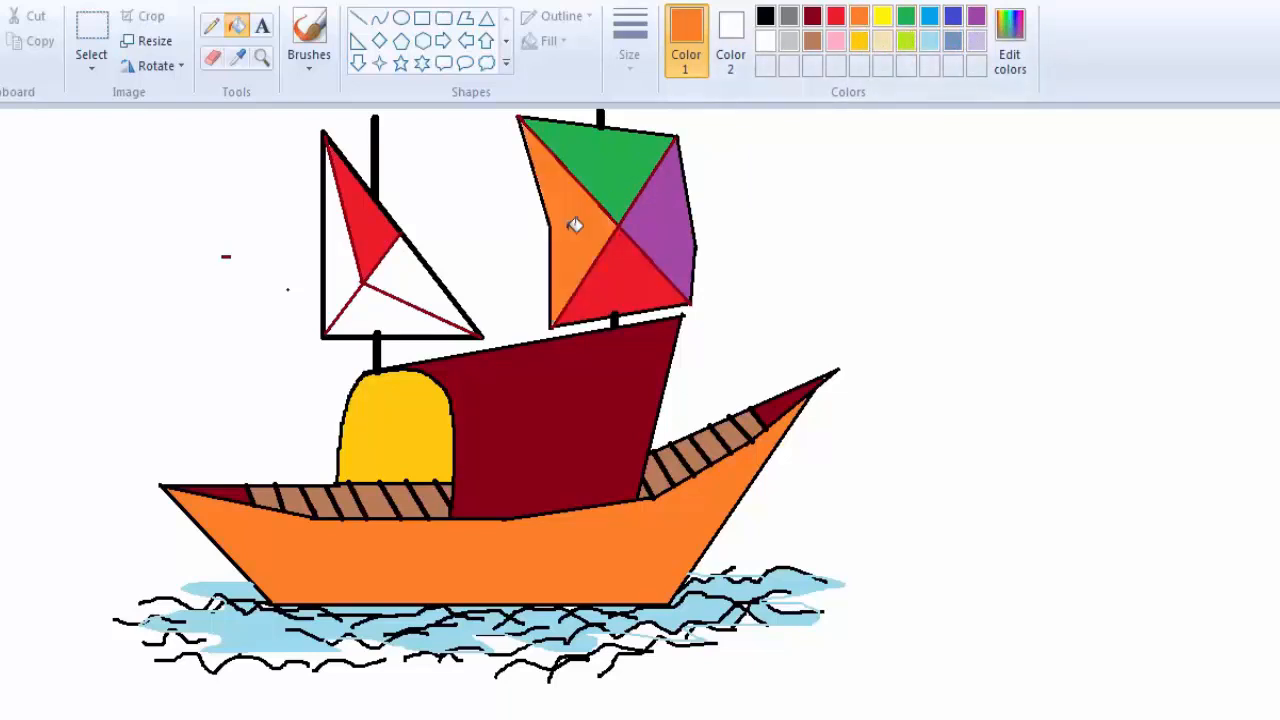
Step: Fill the triangular sail's left section with orange, its right section with green and its bottom section with gold
left_click(350, 274)
left_click(906, 16)
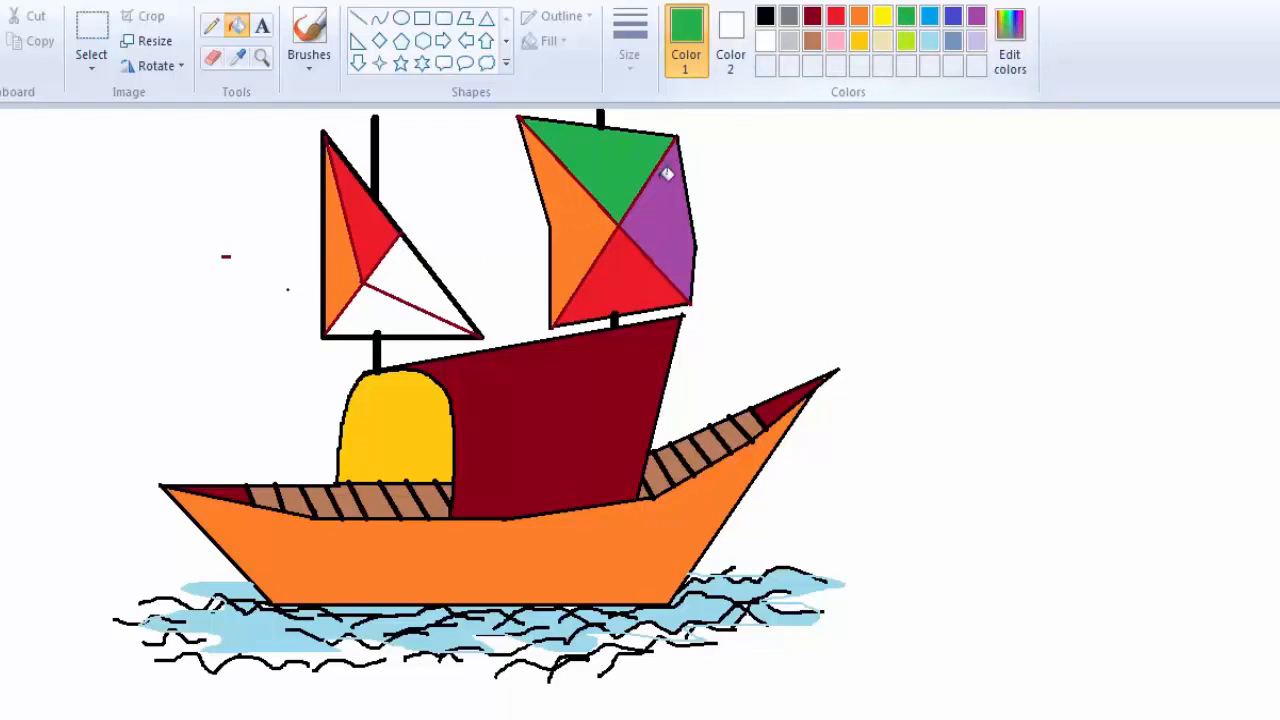
left_click(424, 275)
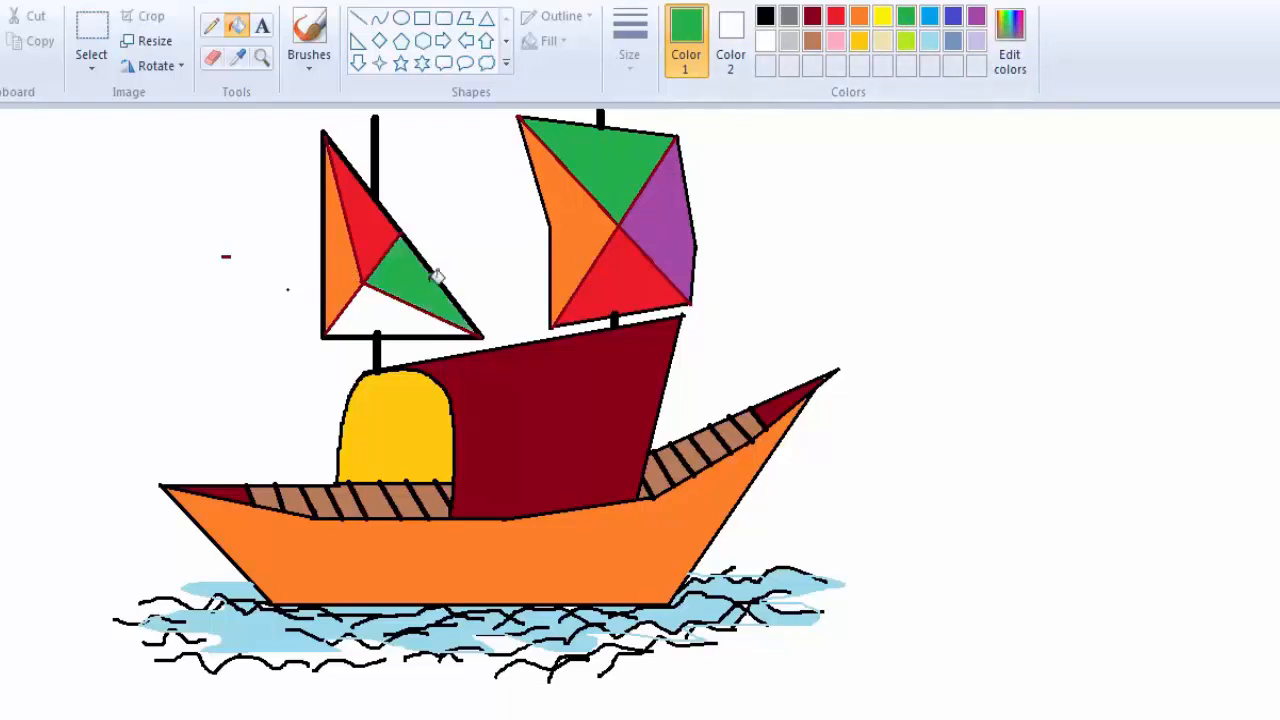
left_click(860, 40)
left_click(391, 309)
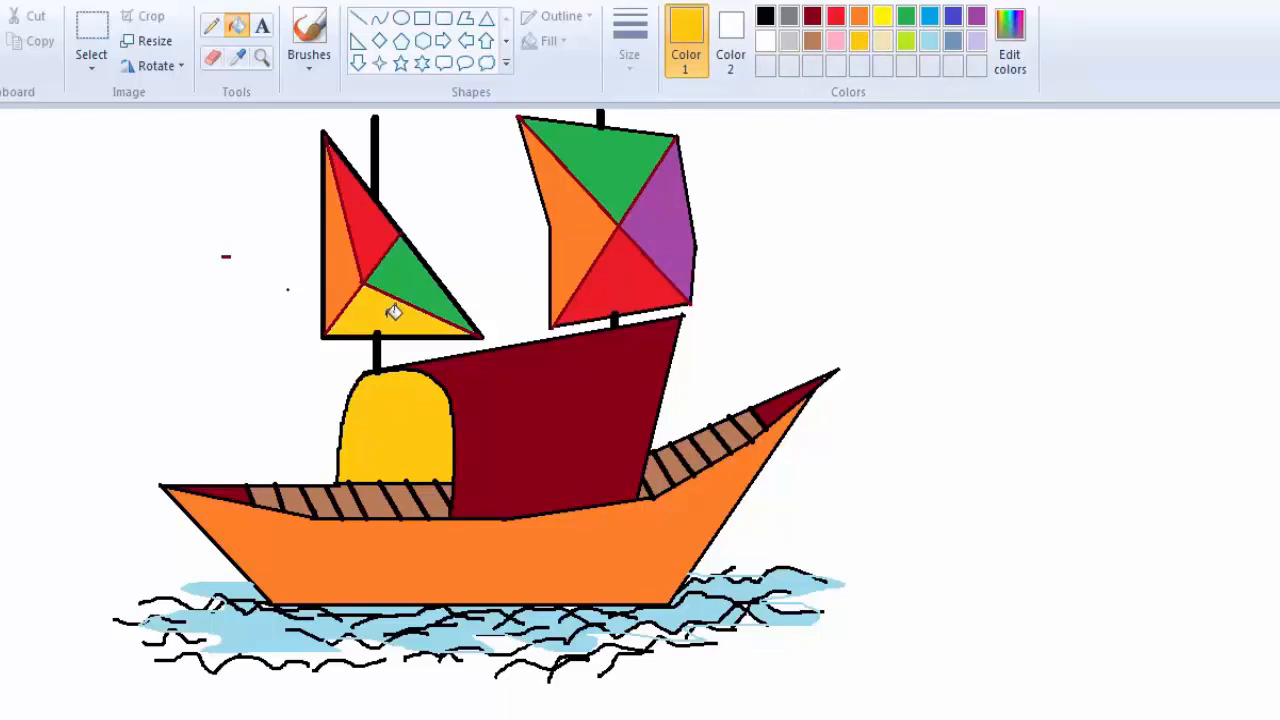